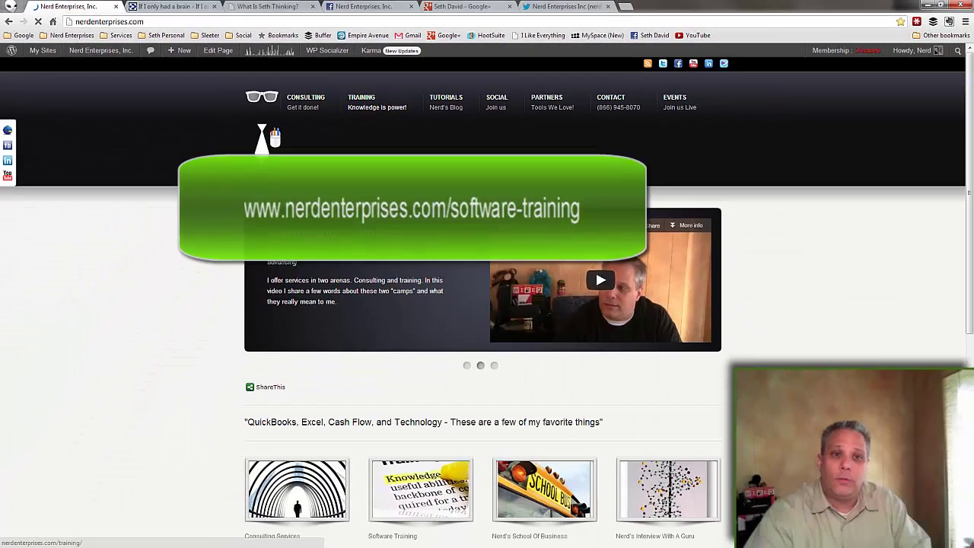
Go to the Training page from the Nerd Enterprises site menu
left_click(369, 129)
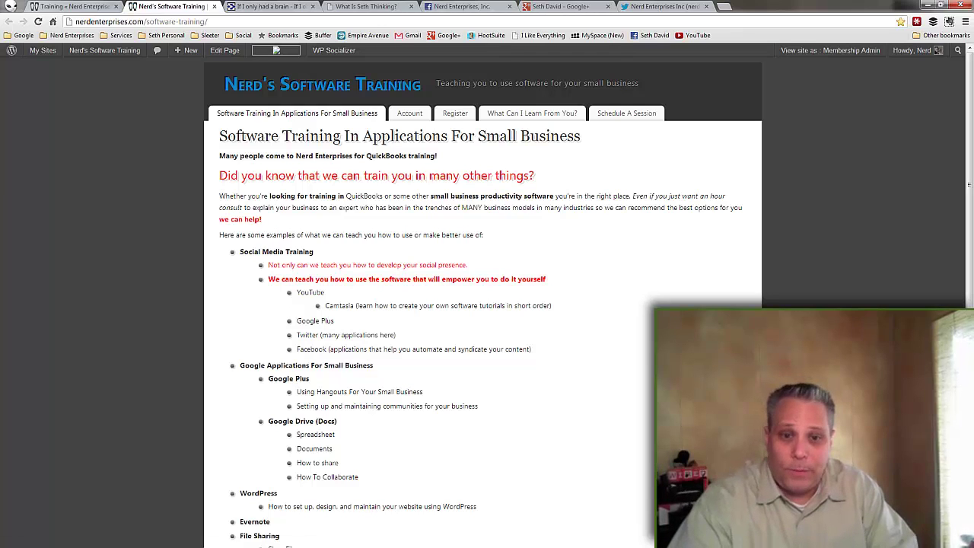
Show the 'What Can I Learn From You?' page with its embedded School of Business brain
scroll(483, 304, "down", 3)
scroll(483, 305, "up", 3)
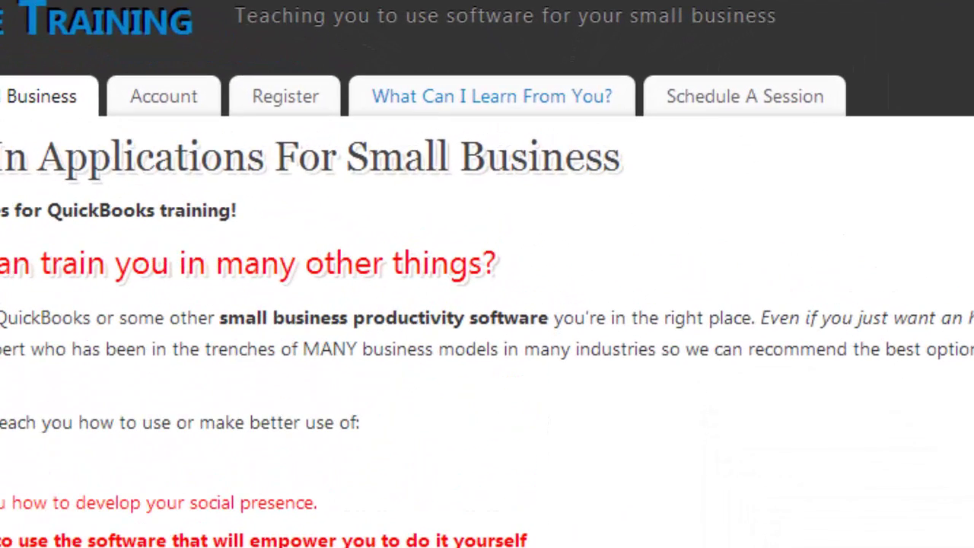
left_click(491, 96)
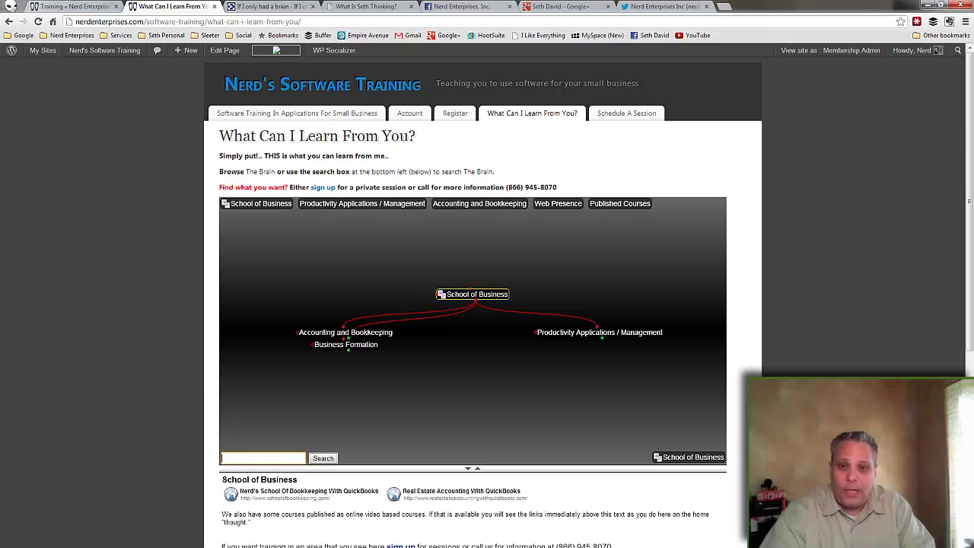
Focus the embedded brain on Accounting and Bookkeeping and start a search within it
scroll(346, 306, "down", 1)
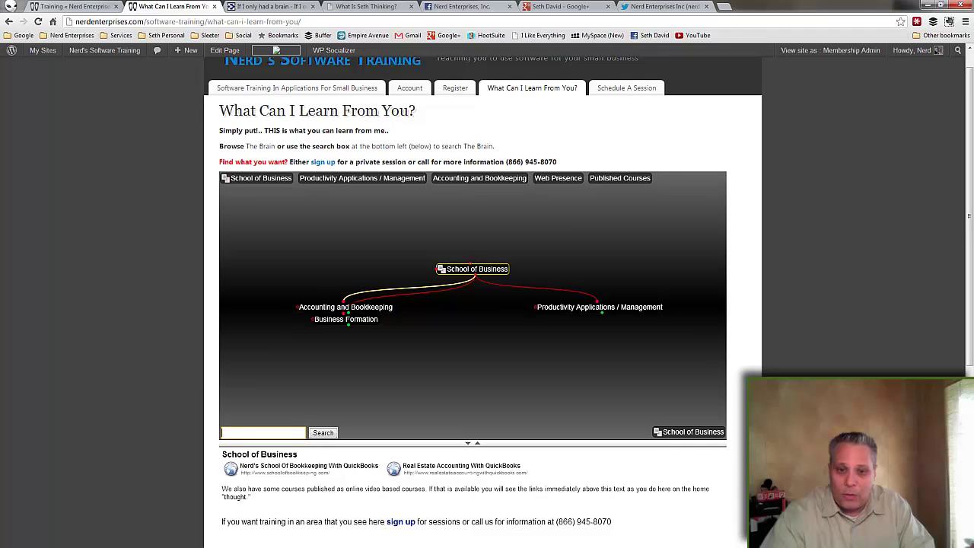
left_click(345, 306)
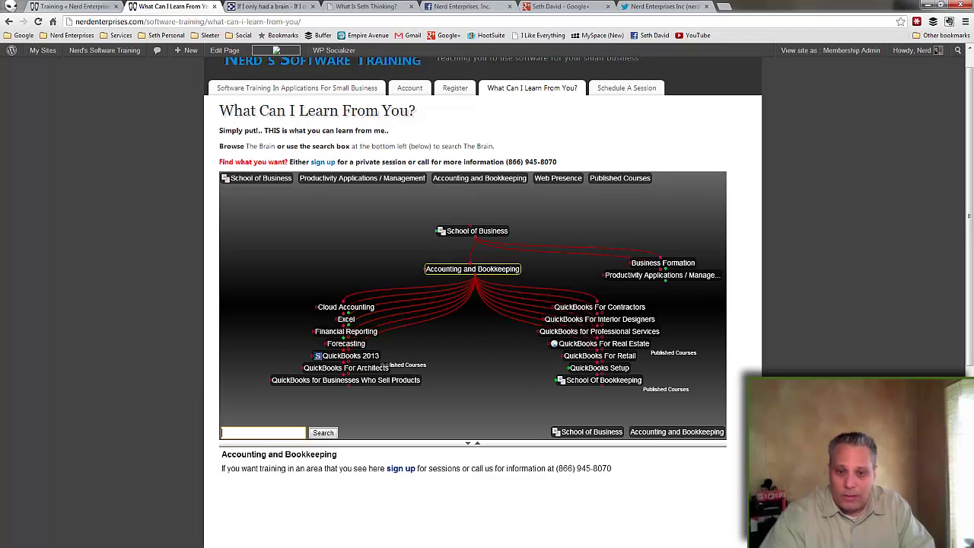
left_click(222, 432)
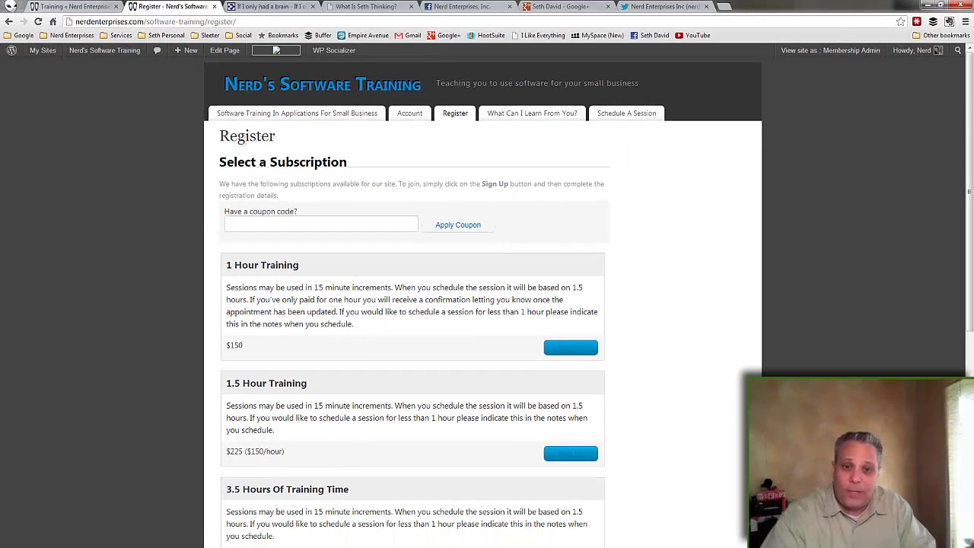
Review the Register page's subscription prices, cycle through the browser tabs, then switch to TheBrain 7
scroll(276, 51, "down", 3)
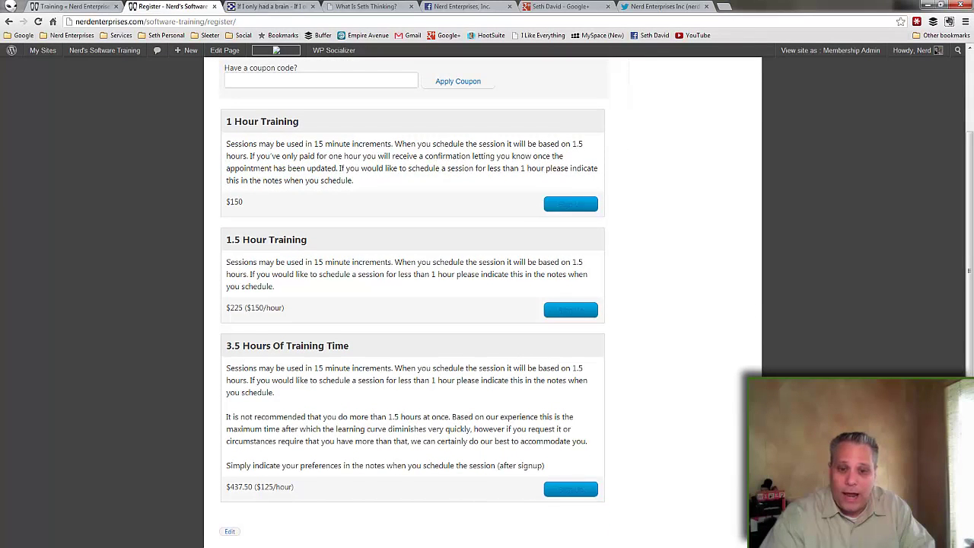
scroll(276, 50, "up", 3)
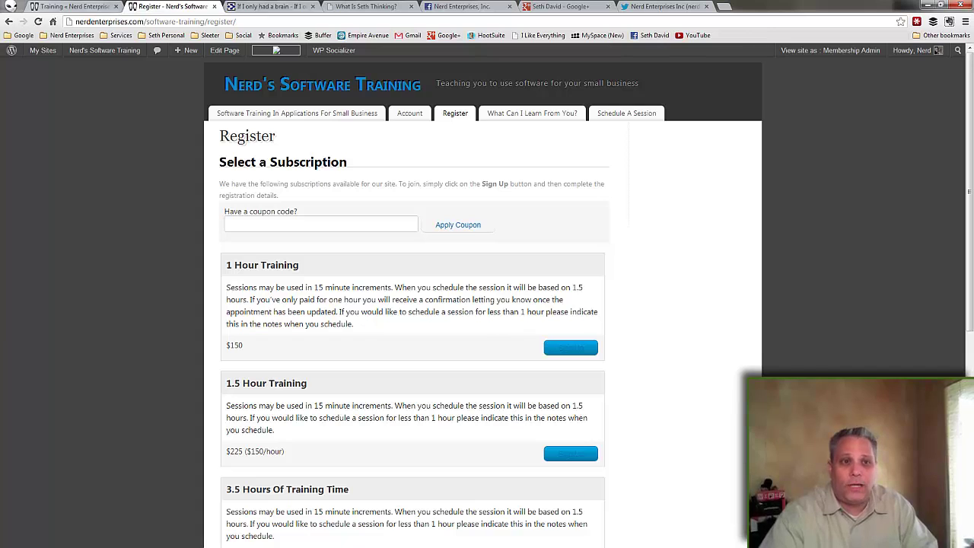
key("ctrl+shift+Tab")
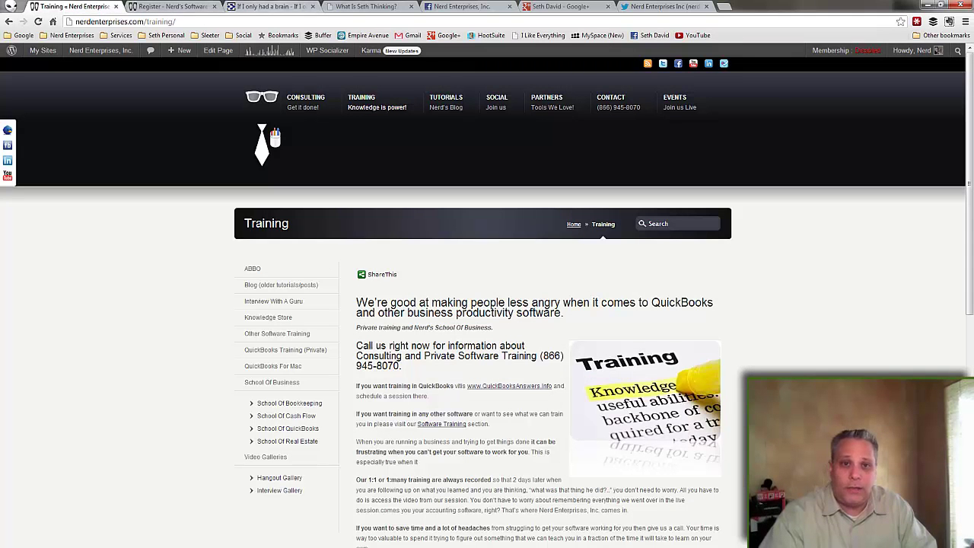
left_click(270, 7)
key("ctrl+shift+Tab")
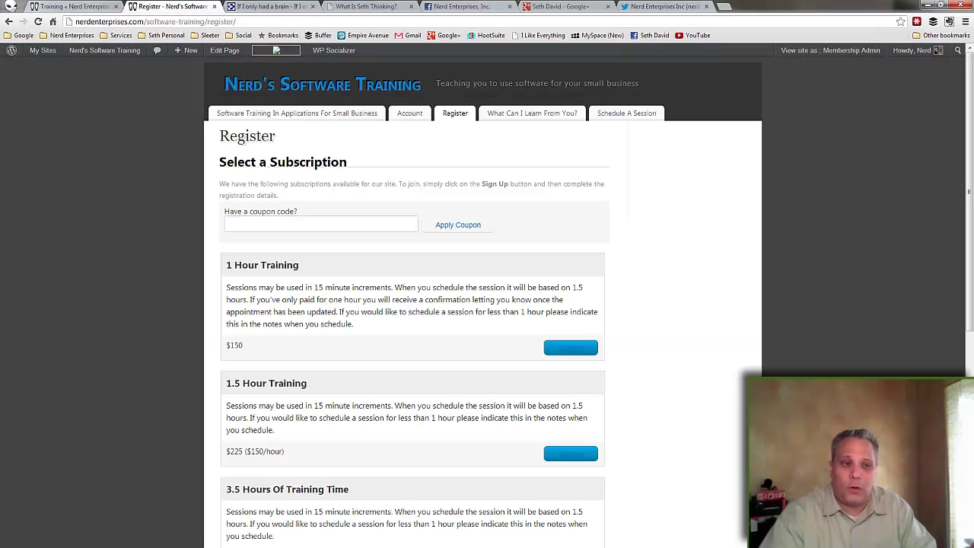
key("alt+Tab")
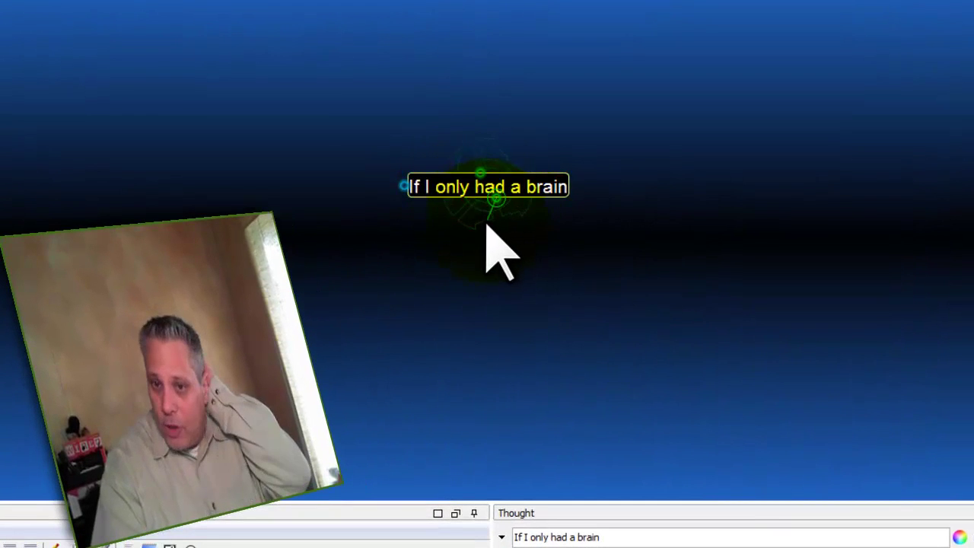
left_click(480, 175)
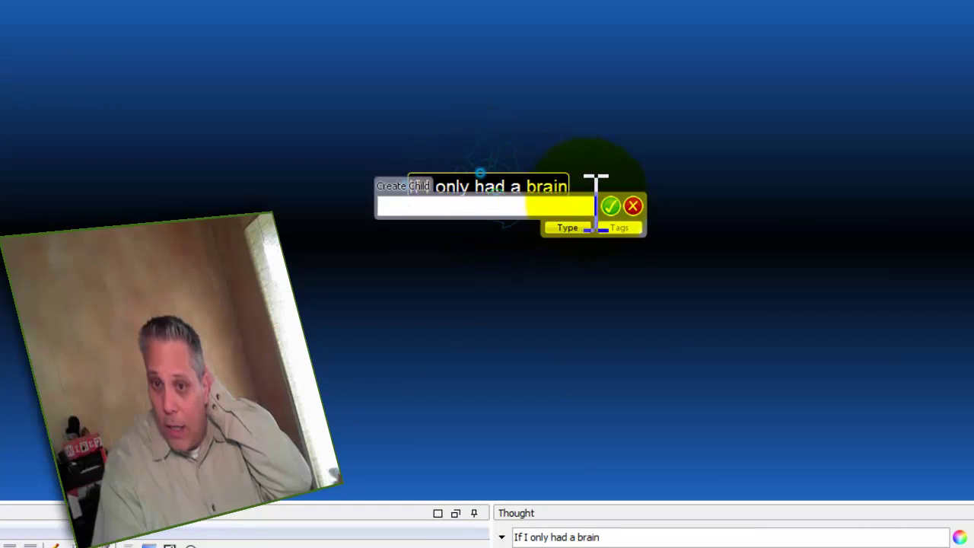
left_click(632, 205)
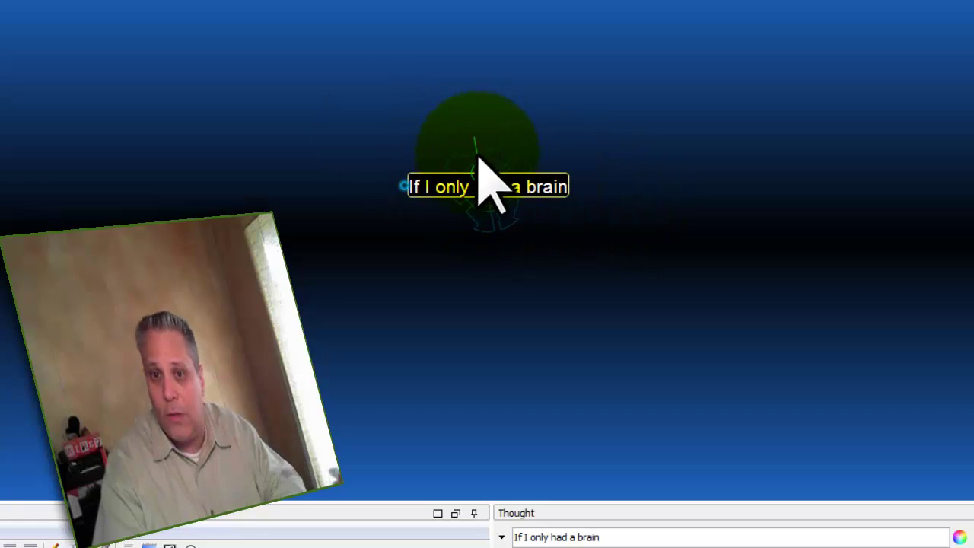
left_click_drag(402, 186, 458, 183)
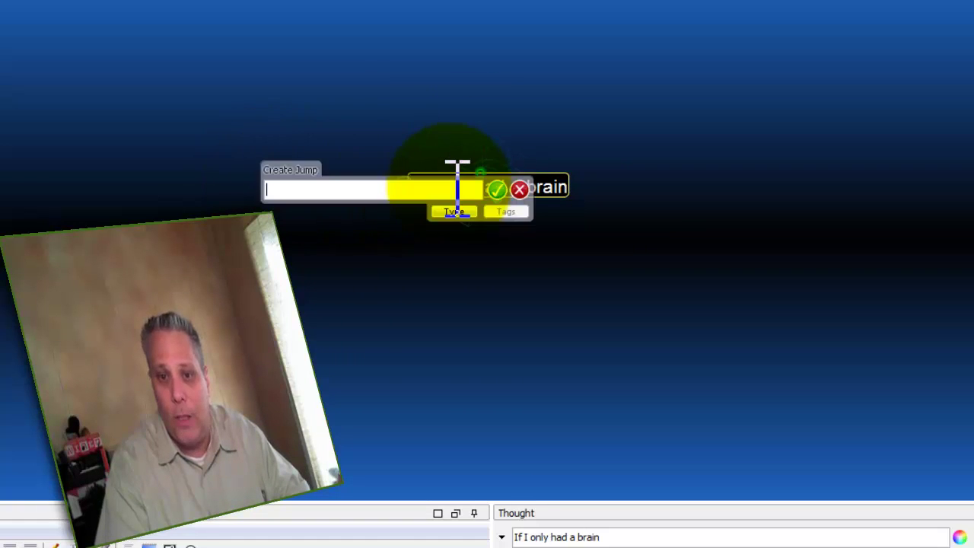
left_click(519, 190)
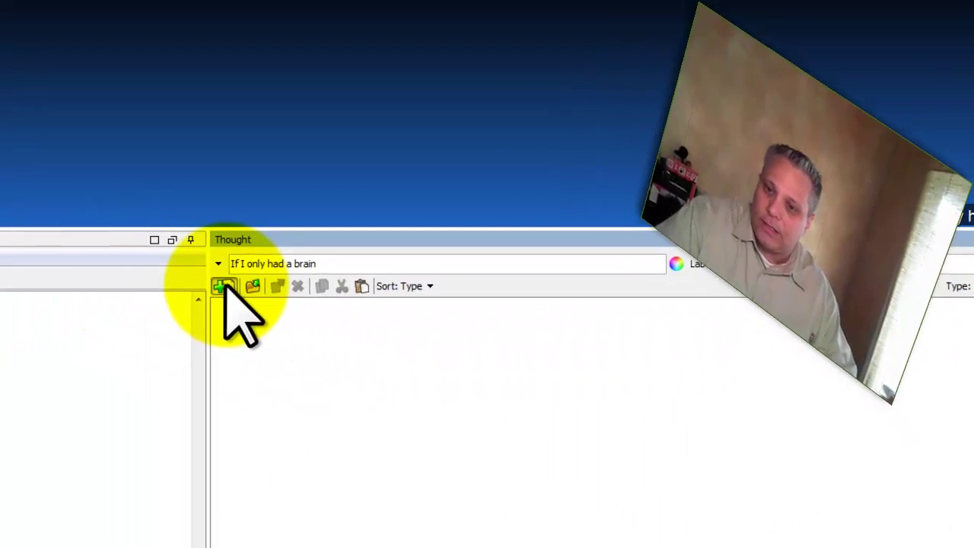
Show the Add Attachment file-type choices for the 'If I only had a brain' thought
left_click(133, 231)
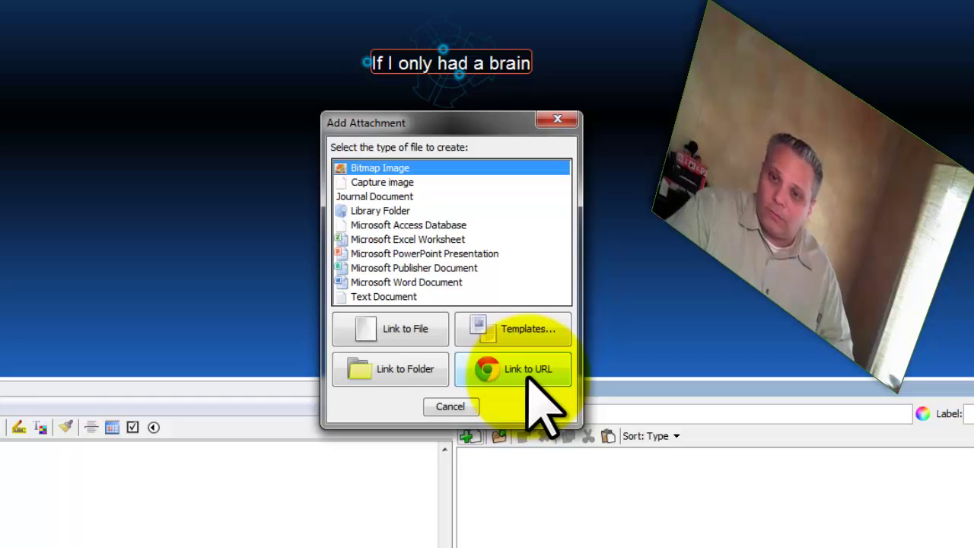
Dismiss the Add Attachment dialog and view the attachment folder's full path in Explorer
left_click(449, 406)
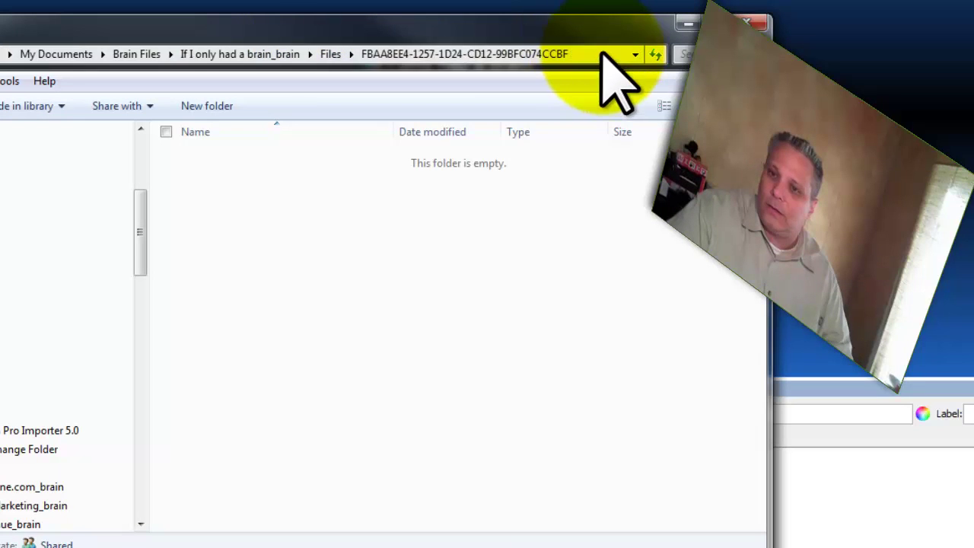
left_click(573, 54)
left_click(540, 54)
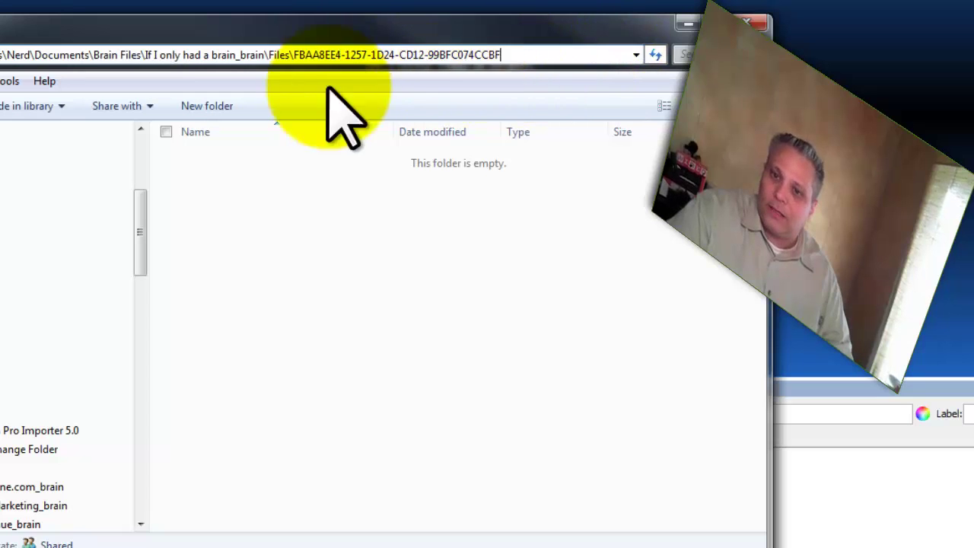
left_click(312, 198)
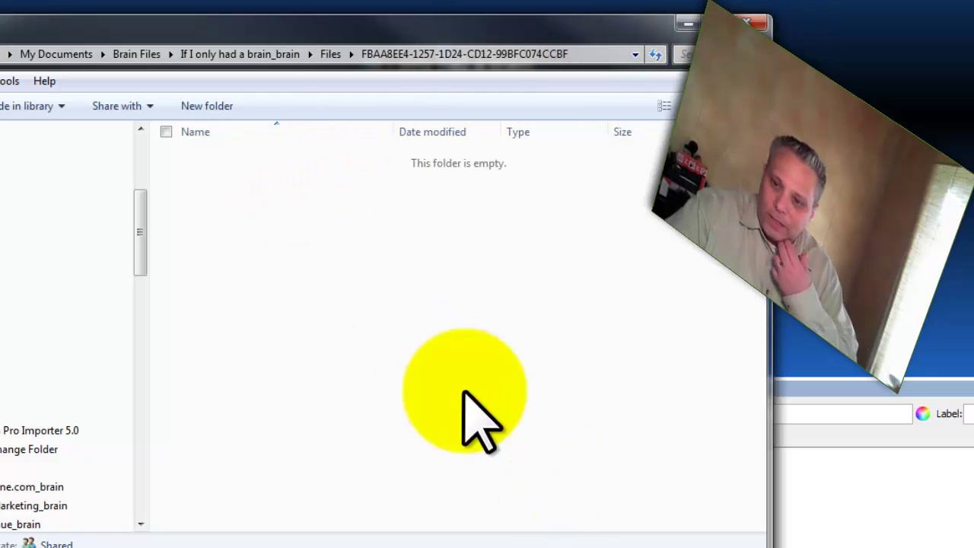
Create an empty text document named 'Hi Mom!.txt' in the thought's Files folder
right_click(247, 210)
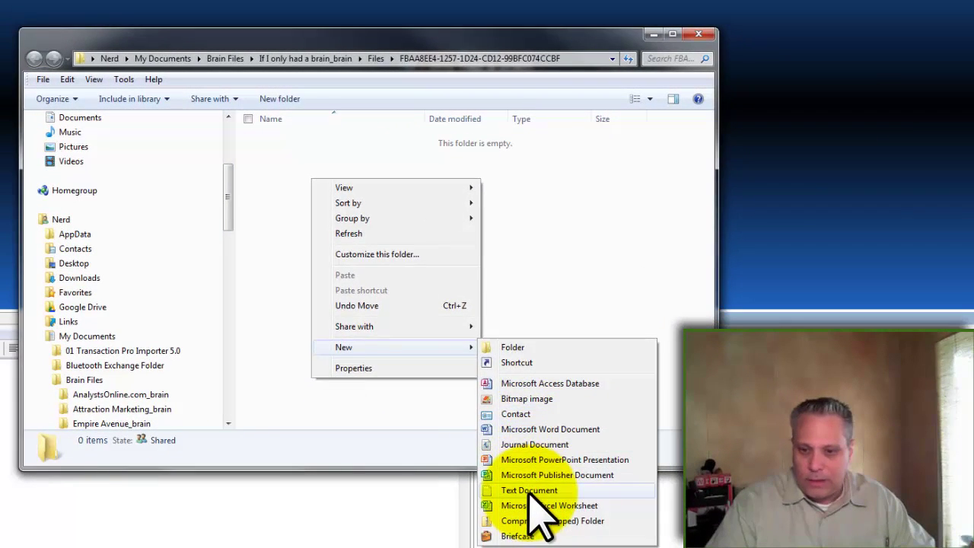
left_click(536, 514)
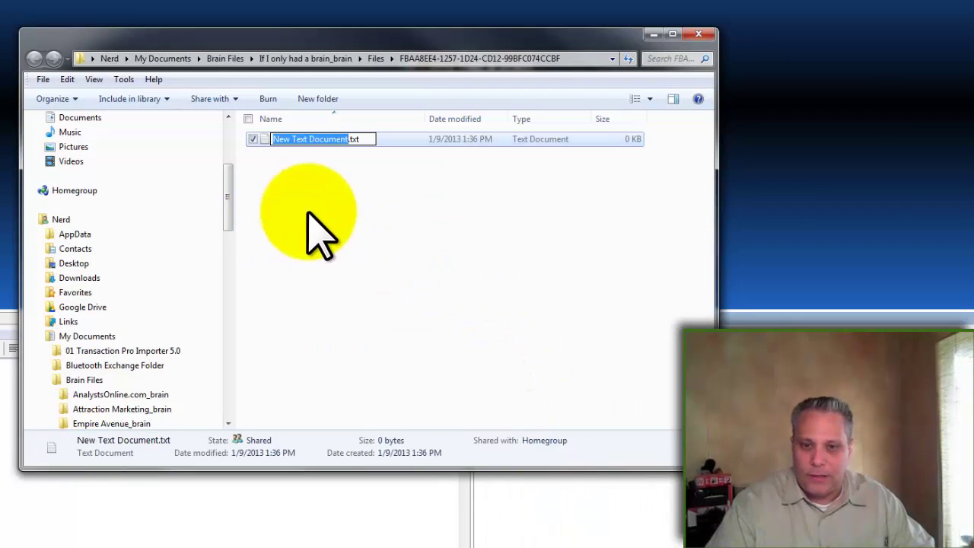
type("Hi Mom")
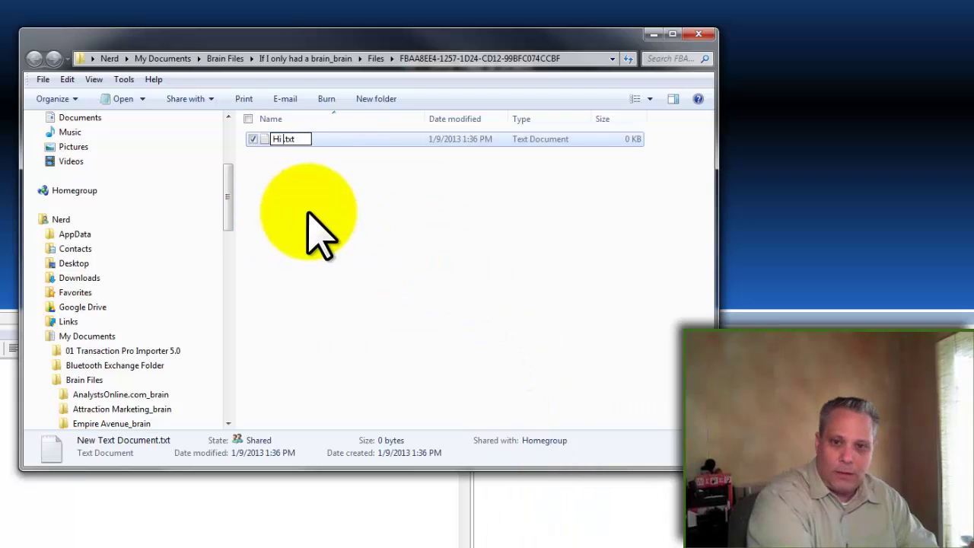
type("!")
key("Return")
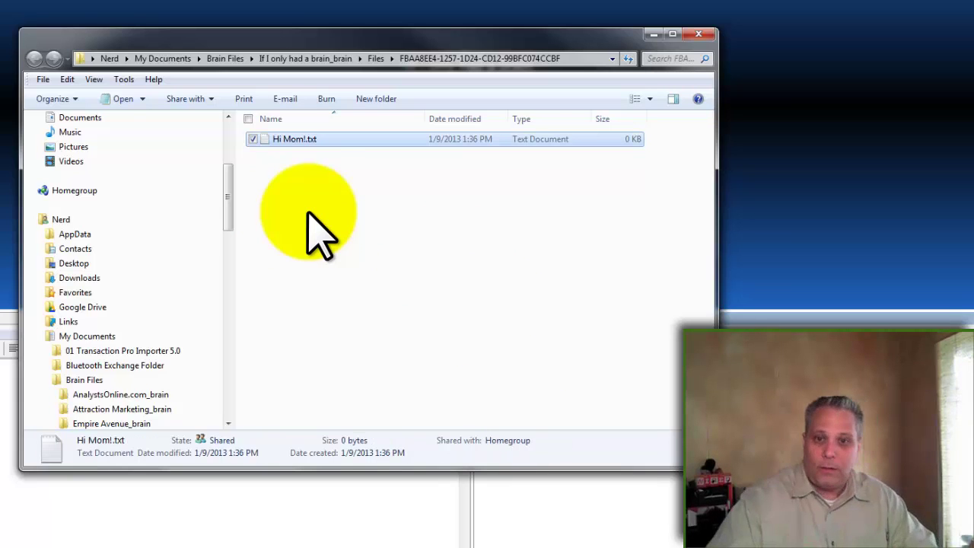
left_click(311, 216)
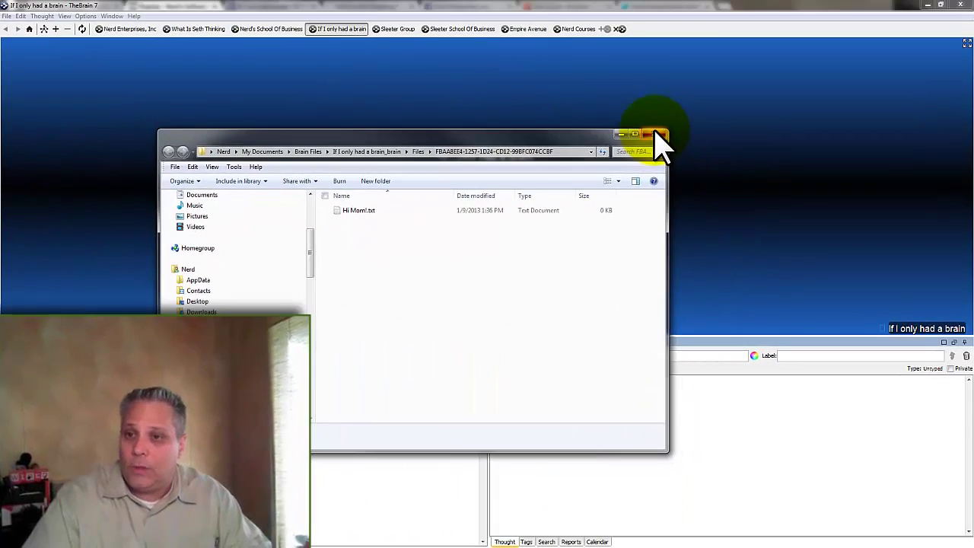
Close Explorer and return to TheBrain, where Hi Mom!.txt now shows as an attachment
left_click(699, 34)
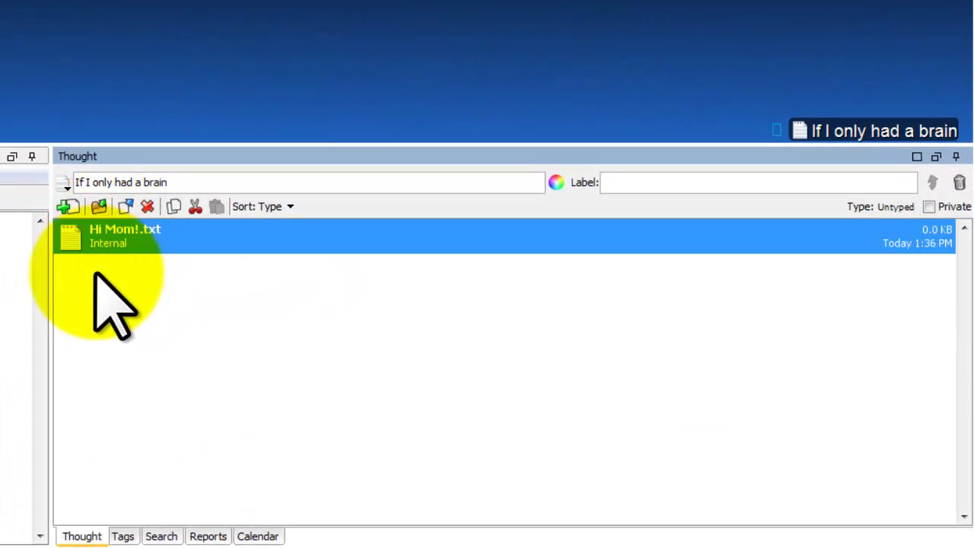
left_click(95, 275)
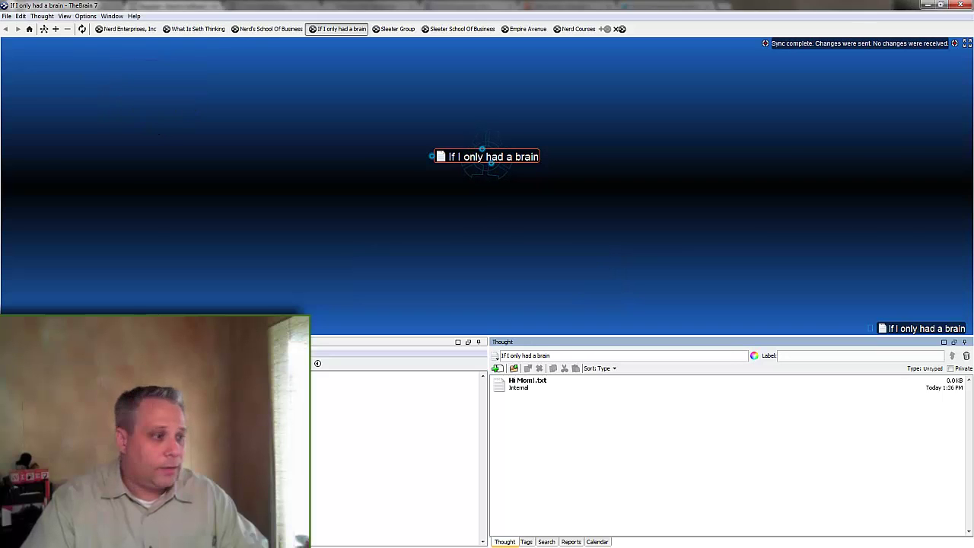
Reload the 'If I only had a brain' WebBrain page in Chrome
key("alt+Tab")
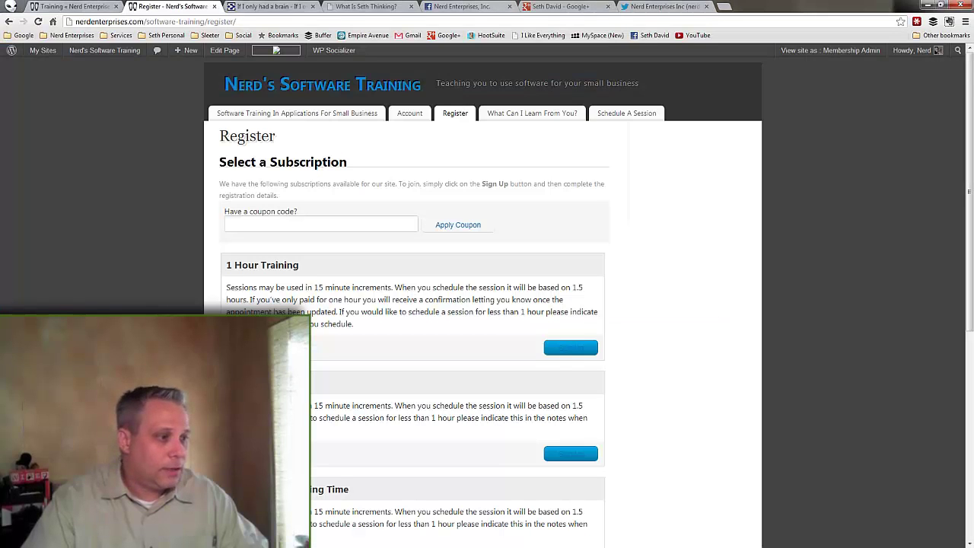
left_click(274, 8)
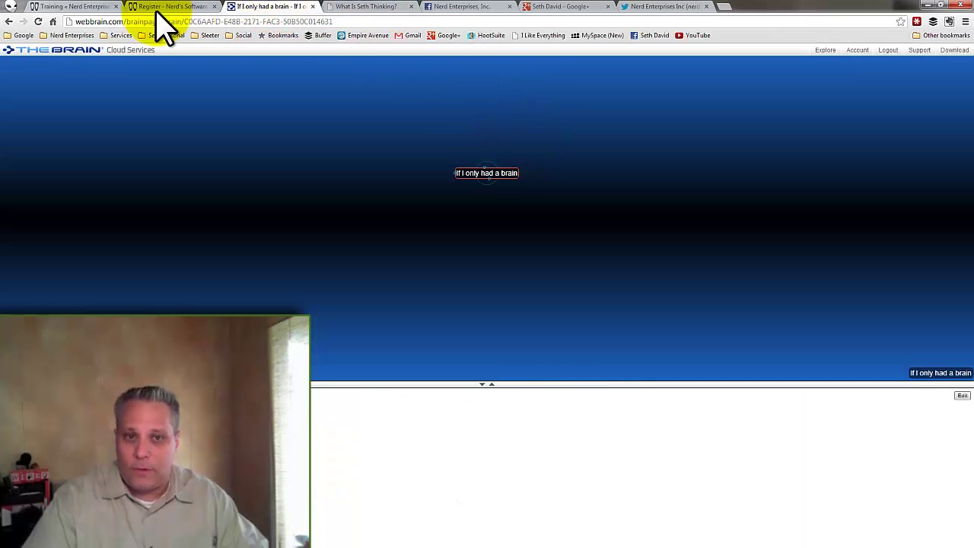
left_click(38, 21)
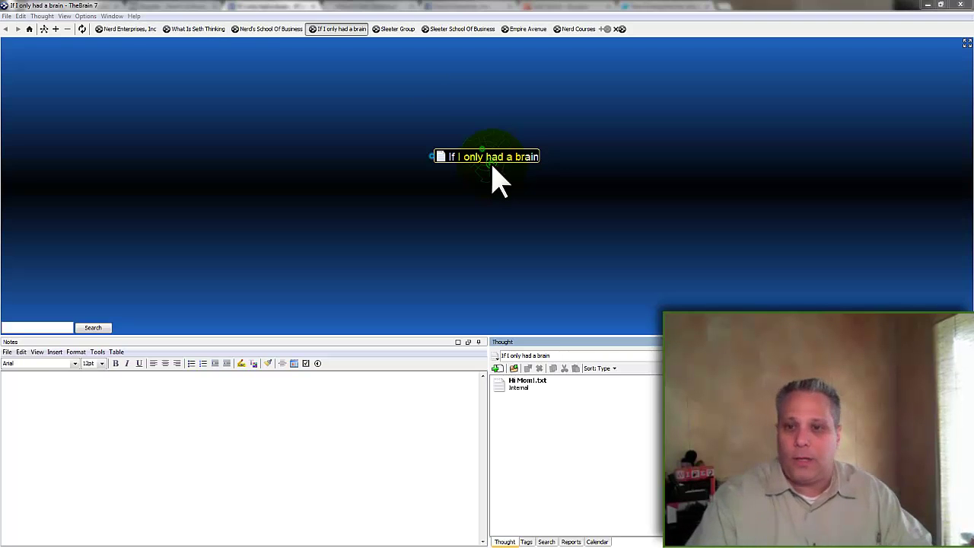
Create child thoughts 'Personal' and 'Business' under 'If I only had a brain'
left_click_drag(487, 167, 421, 194)
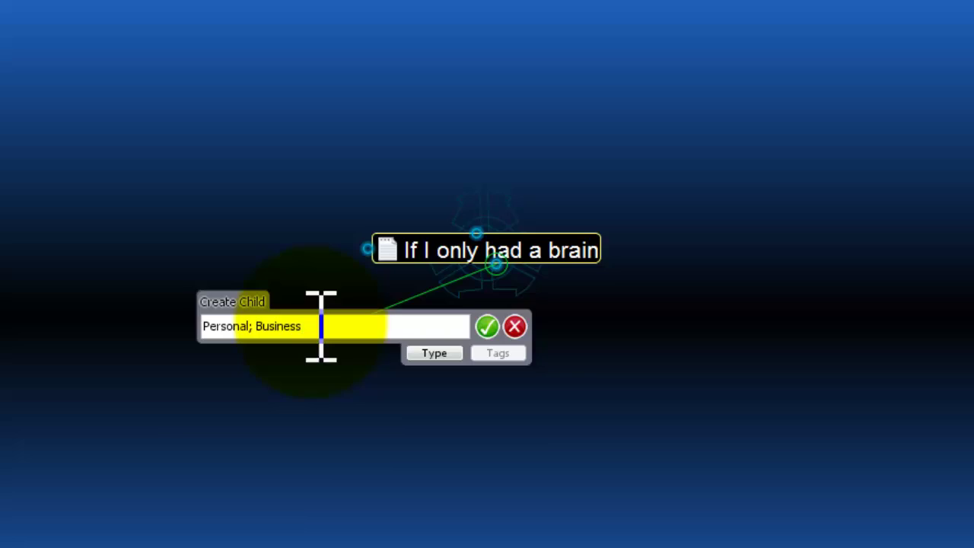
key("Return")
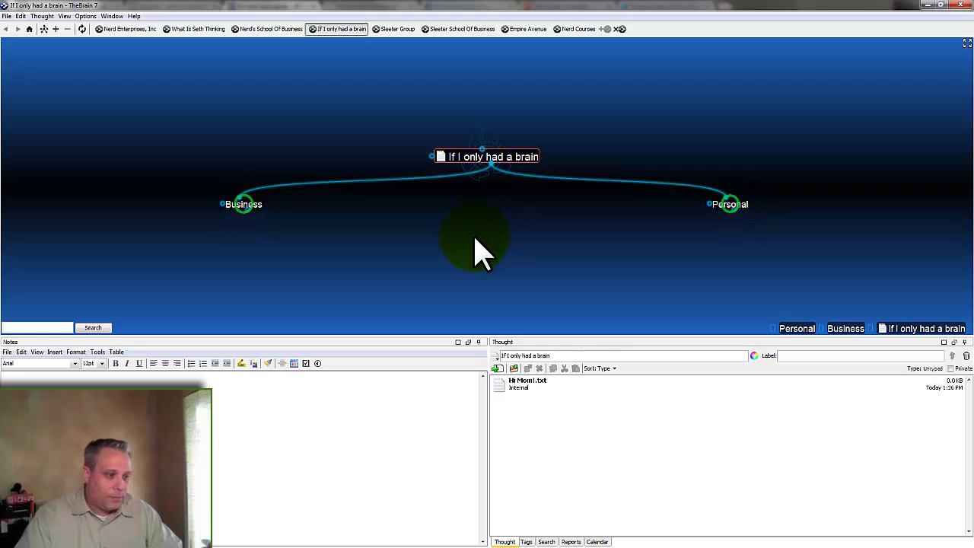
Add Accounting, Marketing and Operations as children of Business
left_click(248, 208)
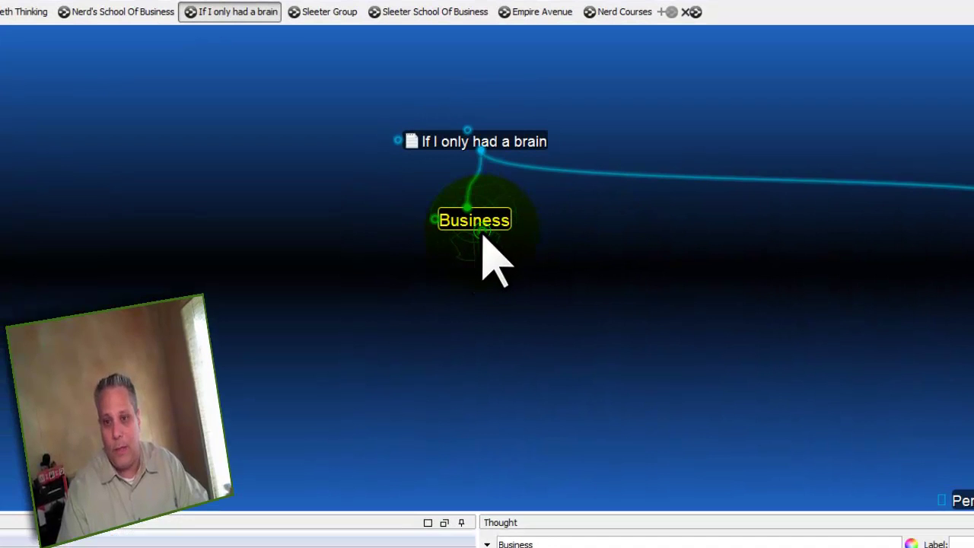
left_click_drag(482, 233, 352, 283)
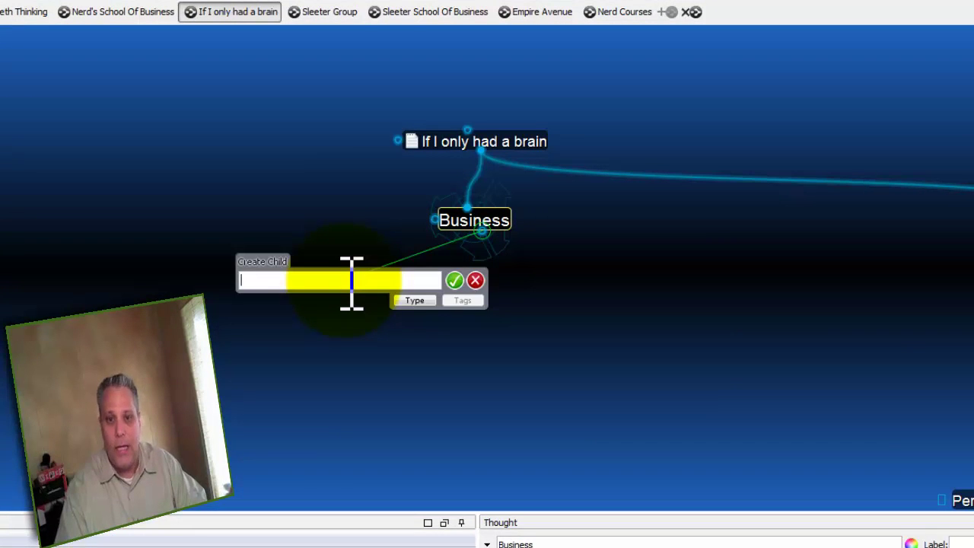
type("Accounting; Marketing; Operations")
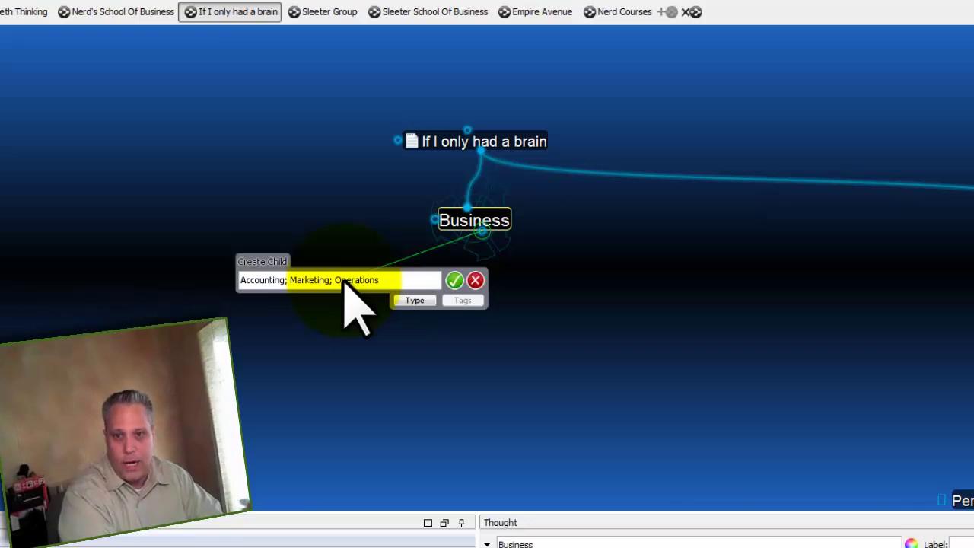
key("Return")
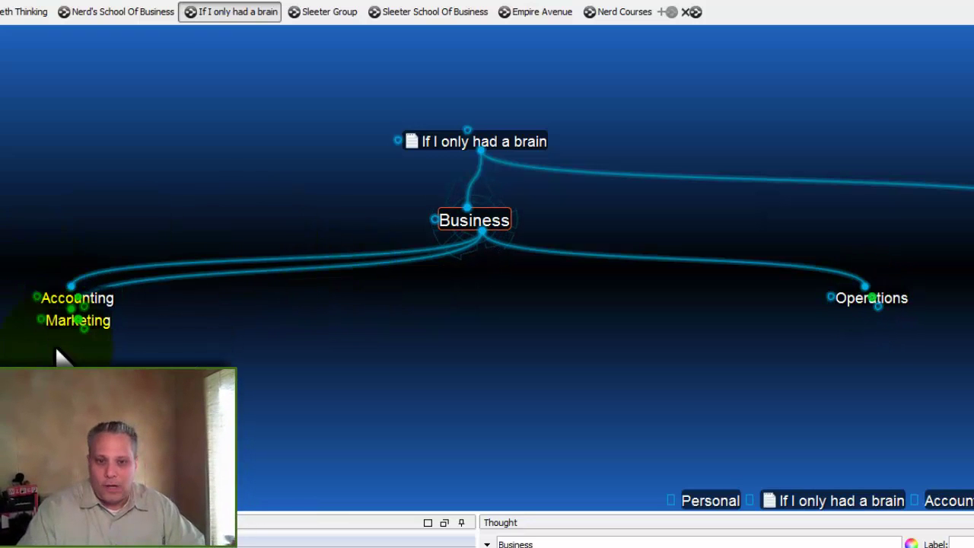
Add a Social Media child thought under Marketing
left_click(60, 320)
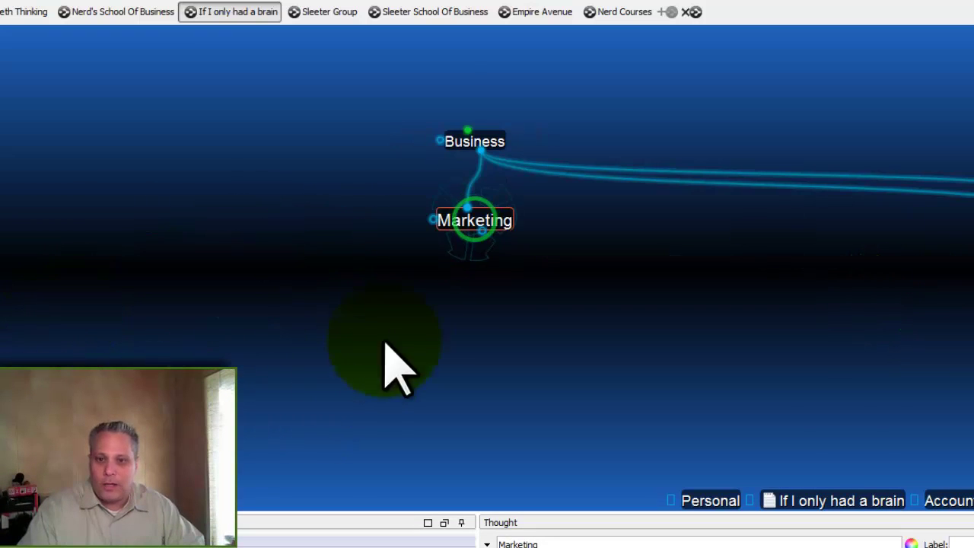
left_click(483, 233)
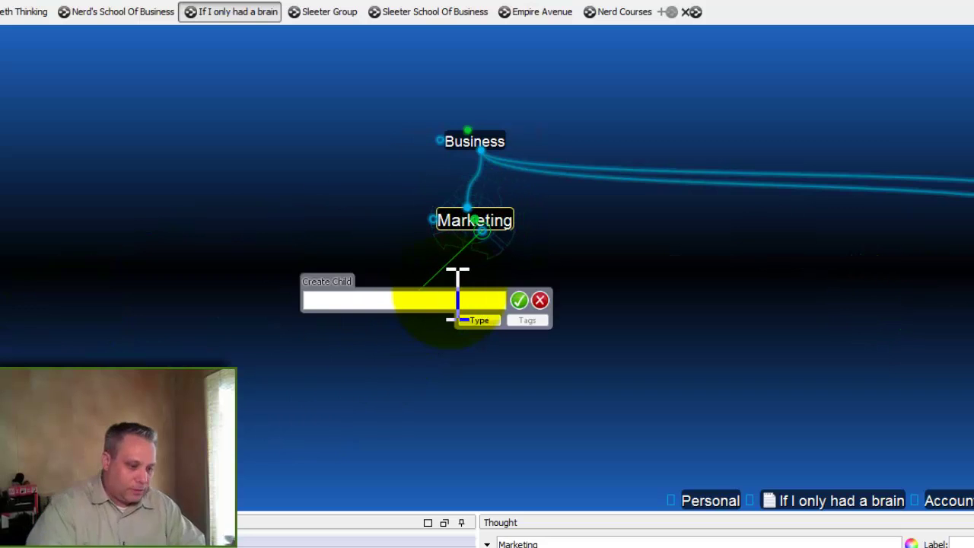
type("Social Media")
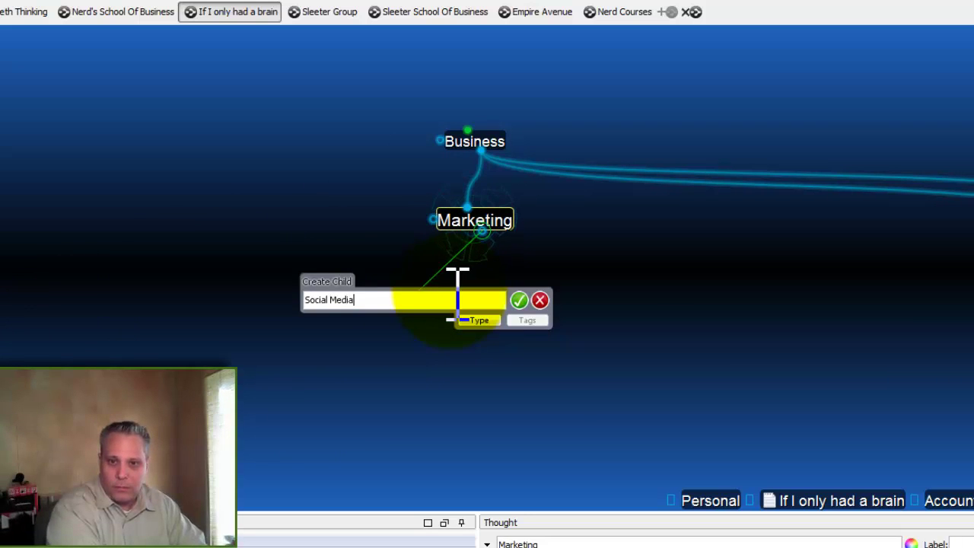
key("Return")
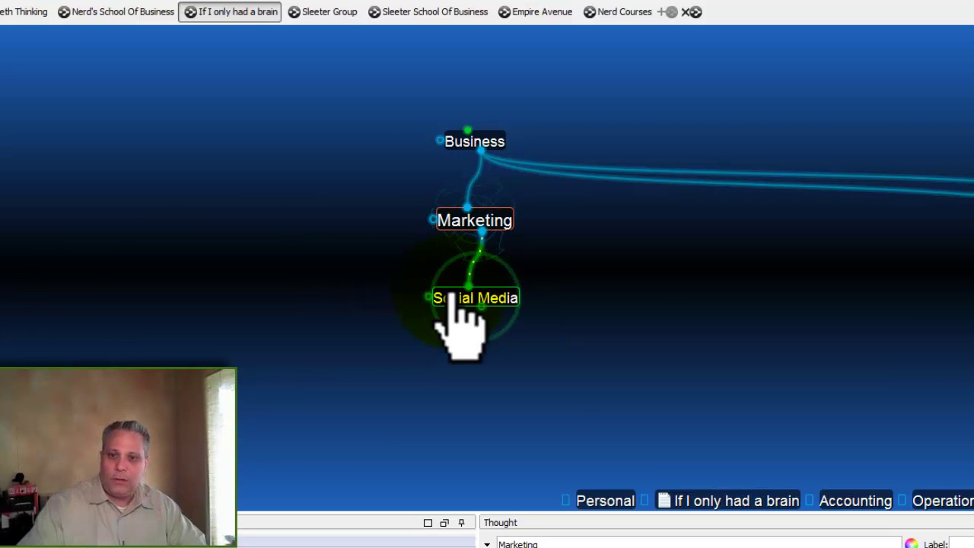
Add Campaigns and Social Profiles as children of Social Media
left_click(460, 302)
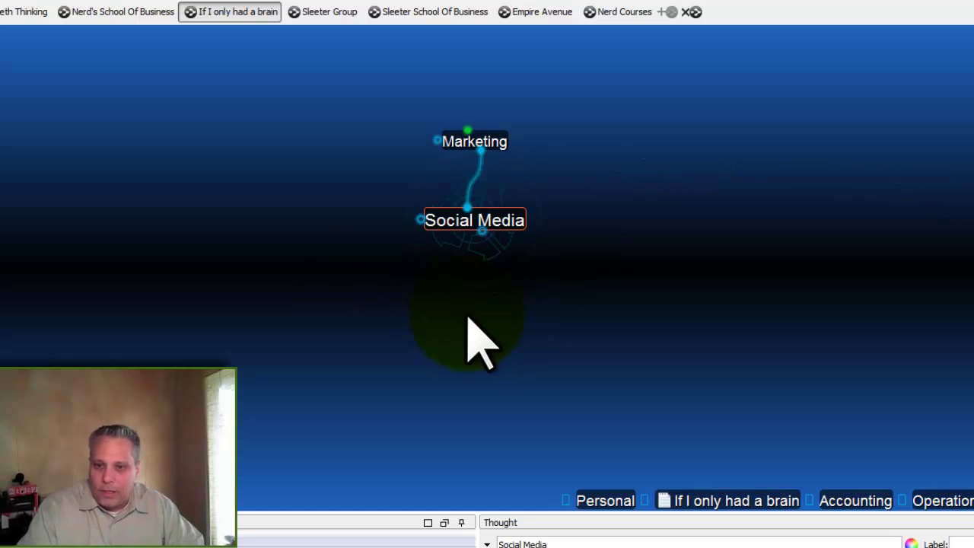
left_click(480, 236)
type("Campaigns")
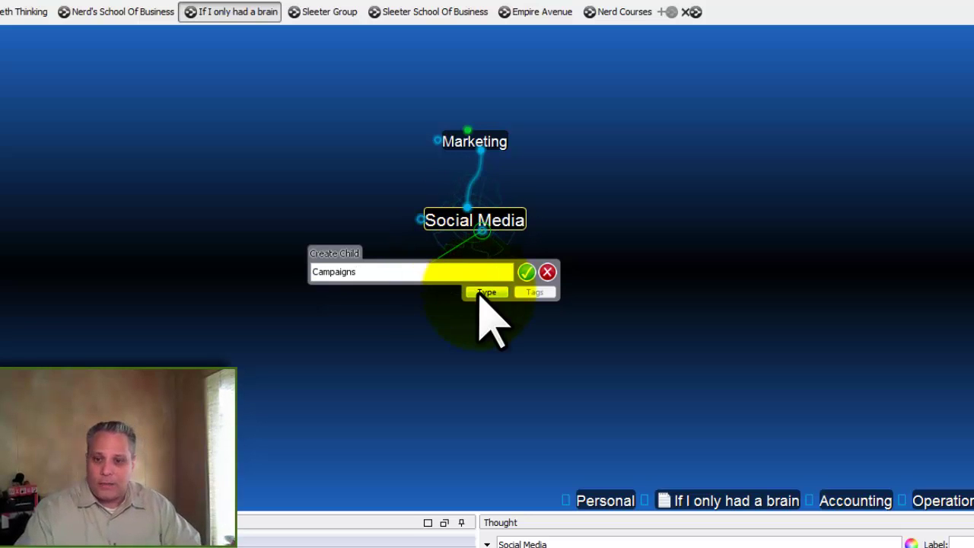
key("Return")
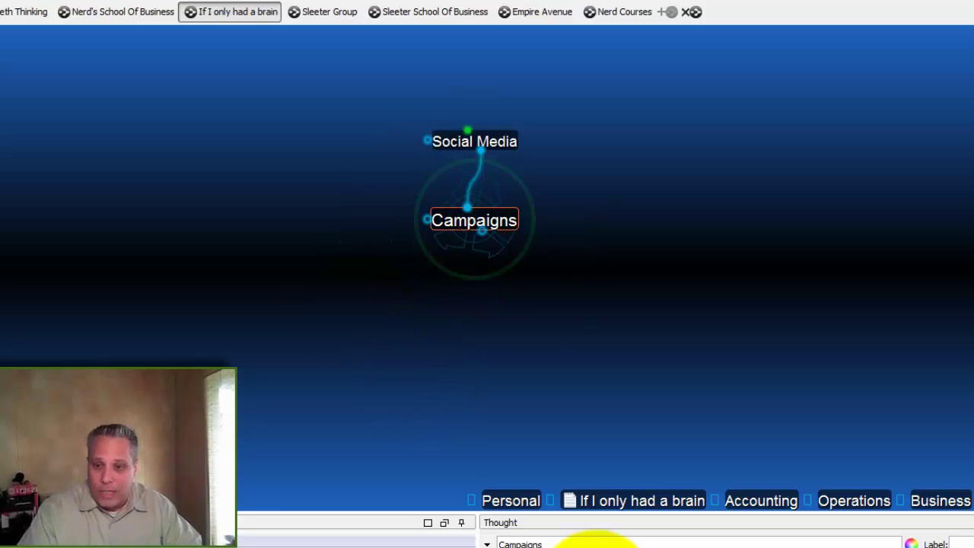
left_click(601, 542)
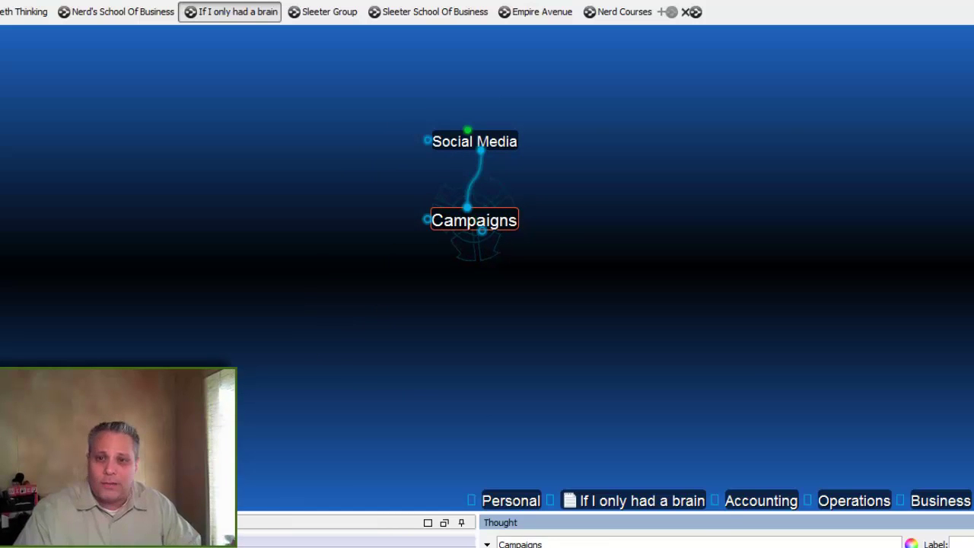
left_click(508, 141)
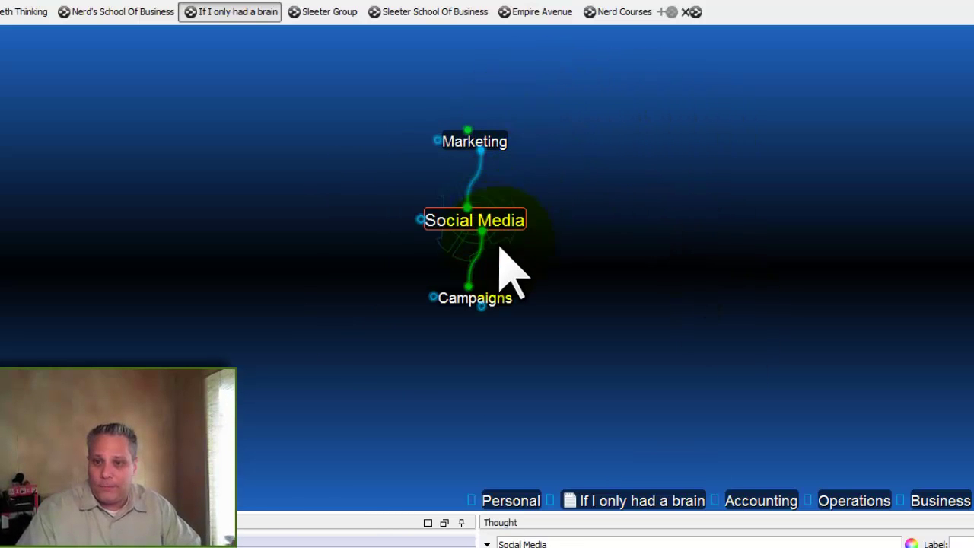
left_click(483, 231)
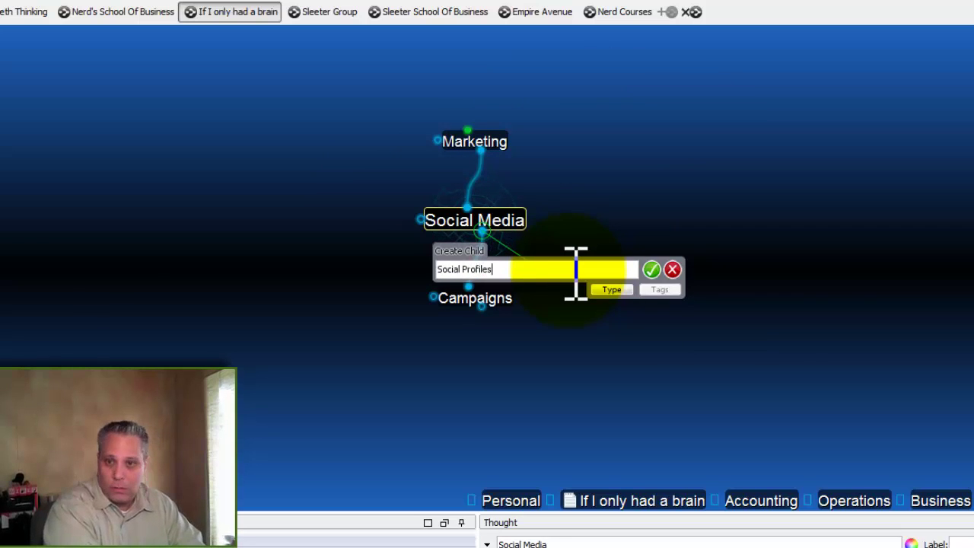
type("Social Profiles")
key("Return")
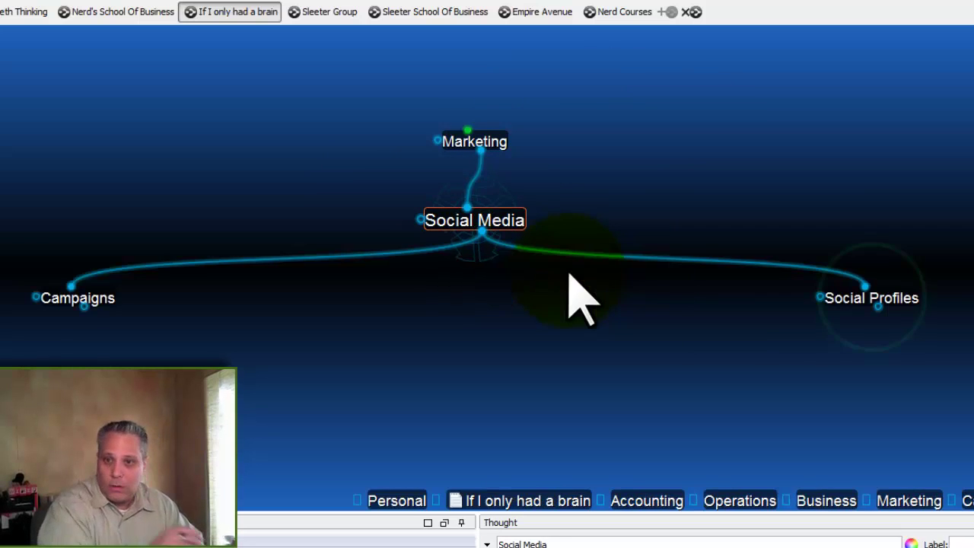
Add Twitter, Facebook and Google Plus as children of Social Profiles
left_click(863, 299)
left_click_drag(482, 232, 423, 289)
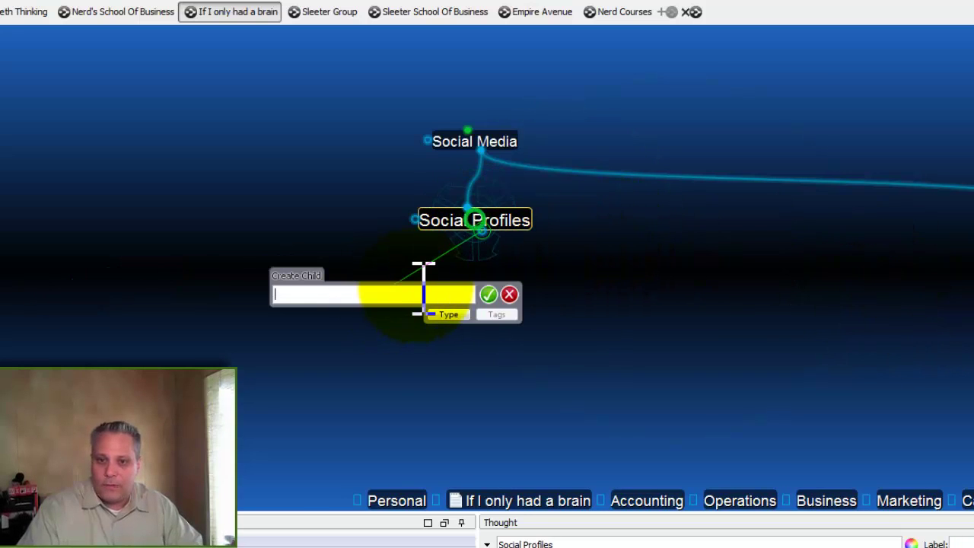
type("Twitter; Facebook; Googl")
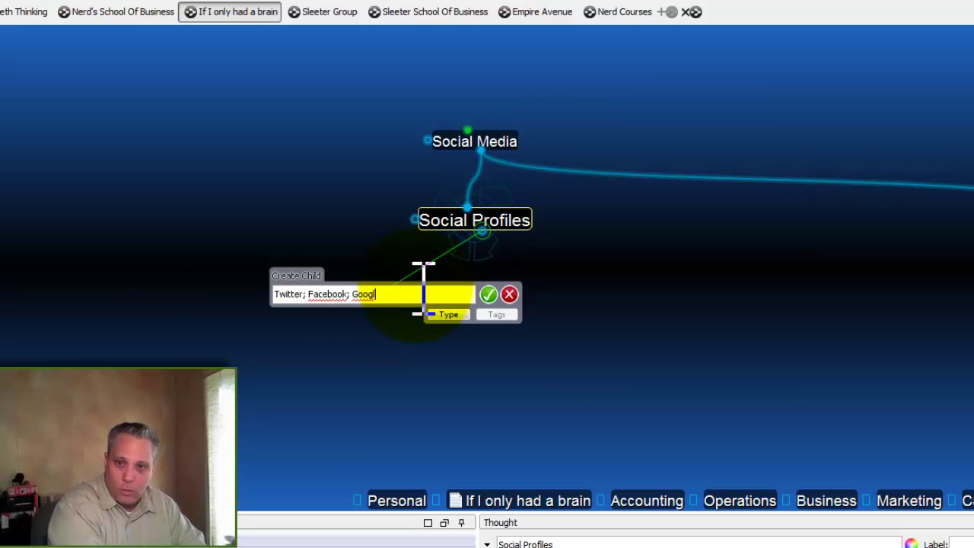
type("e Plus")
key("Return")
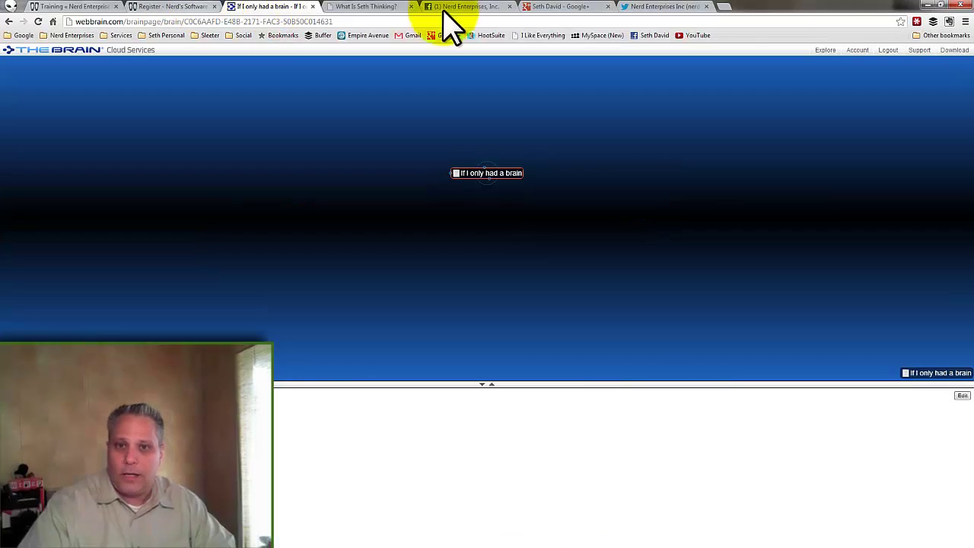
Show the company's Facebook page in a floating browser window over TheBrain
left_click(479, 7)
left_click_drag(783, 19, 426, 111)
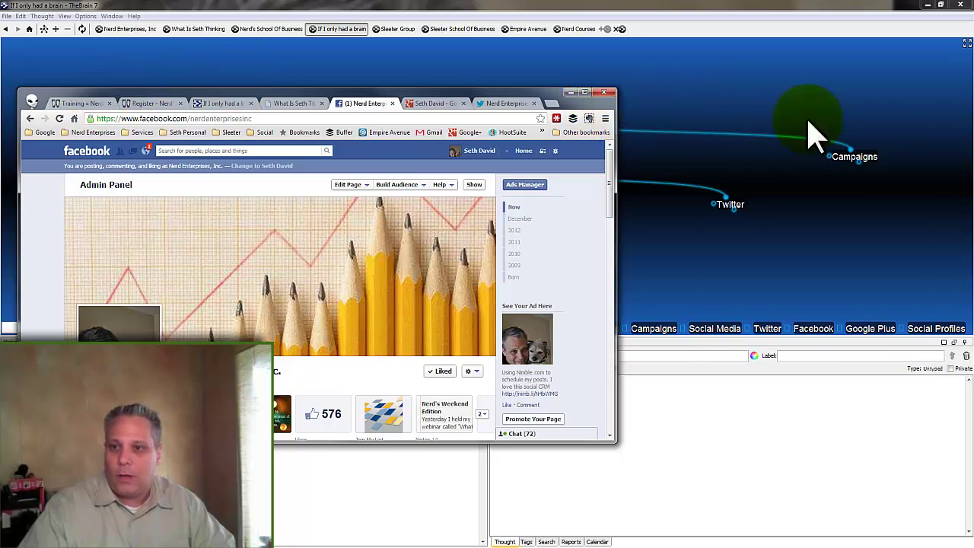
key("super+Right")
left_click_drag(858, 11, 692, 48)
left_click_drag(685, 12, 685, 2)
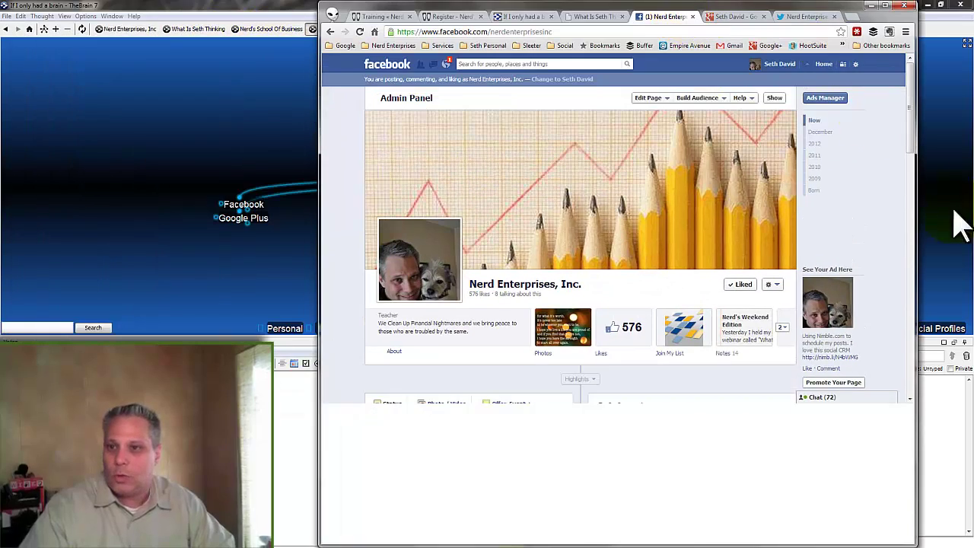
left_click_drag(825, 38, 563, 117)
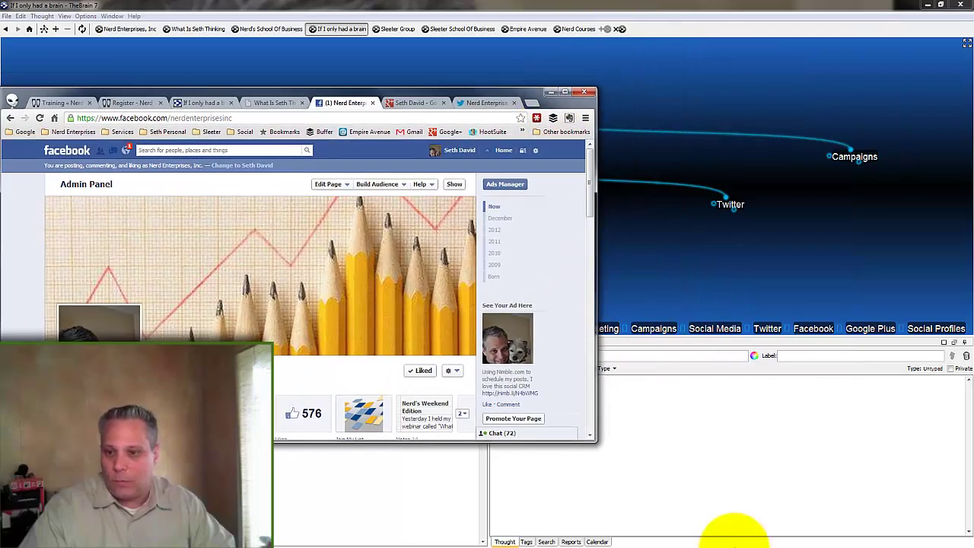
left_click(695, 434)
key("alt+Tab")
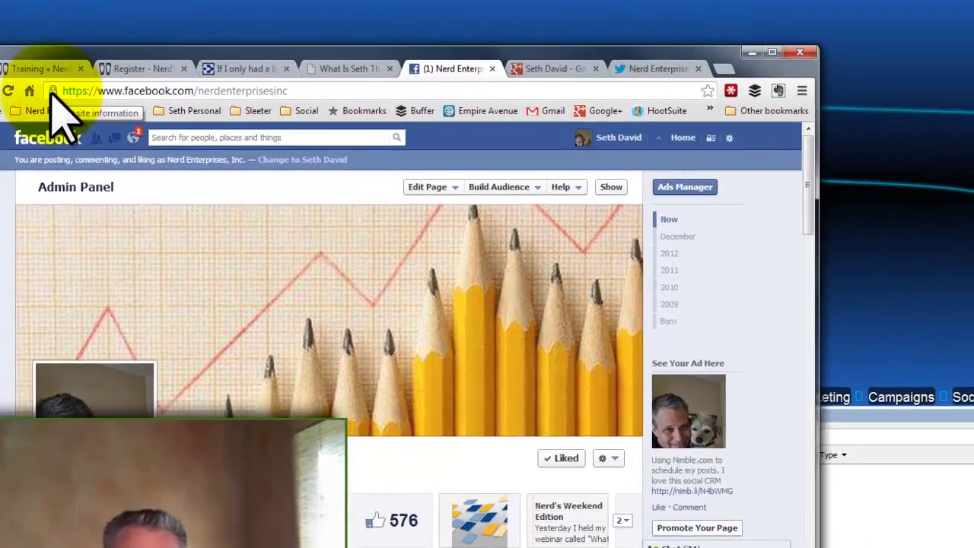
Attach the Facebook page link to the Facebook thought
left_click_drag(52, 92, 905, 540)
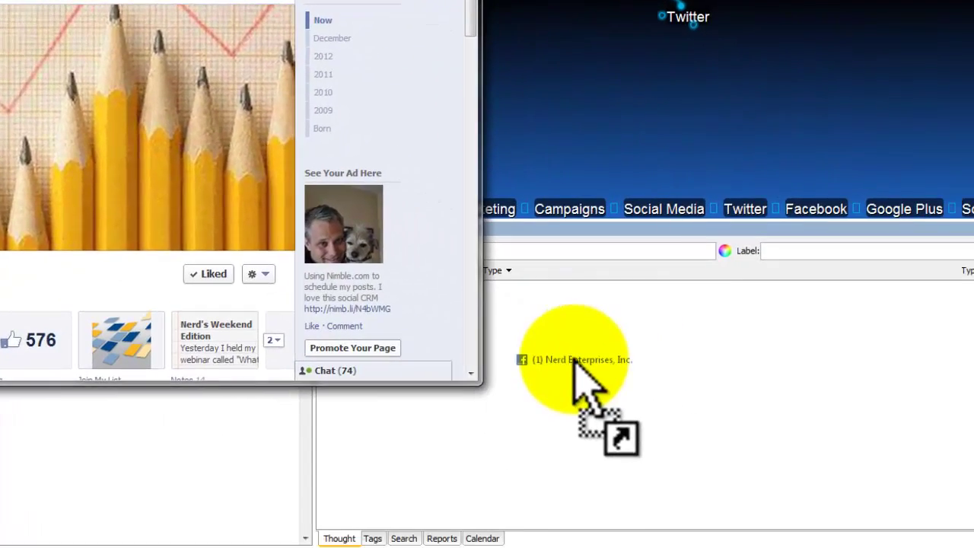
left_click_drag(575, 364, 576, 366)
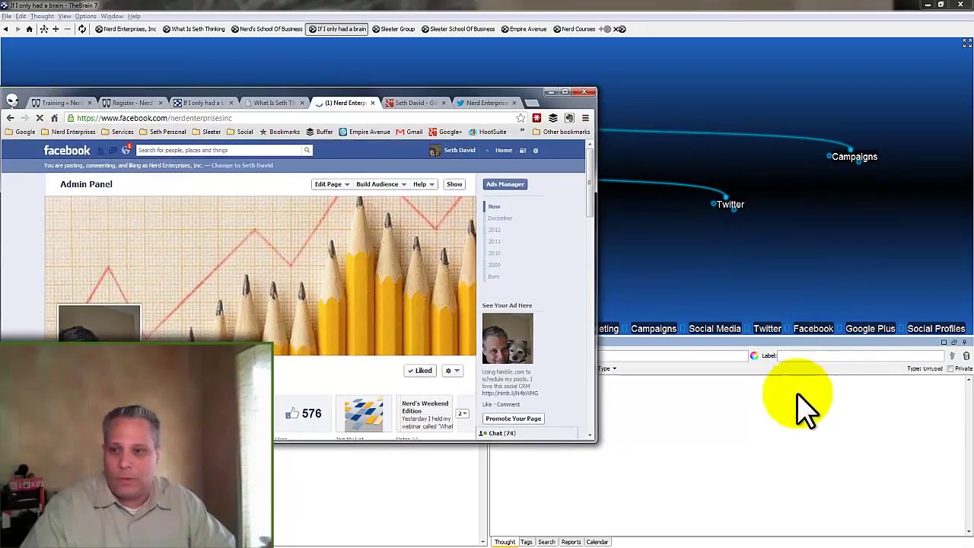
left_click(536, 183)
double_click(244, 210)
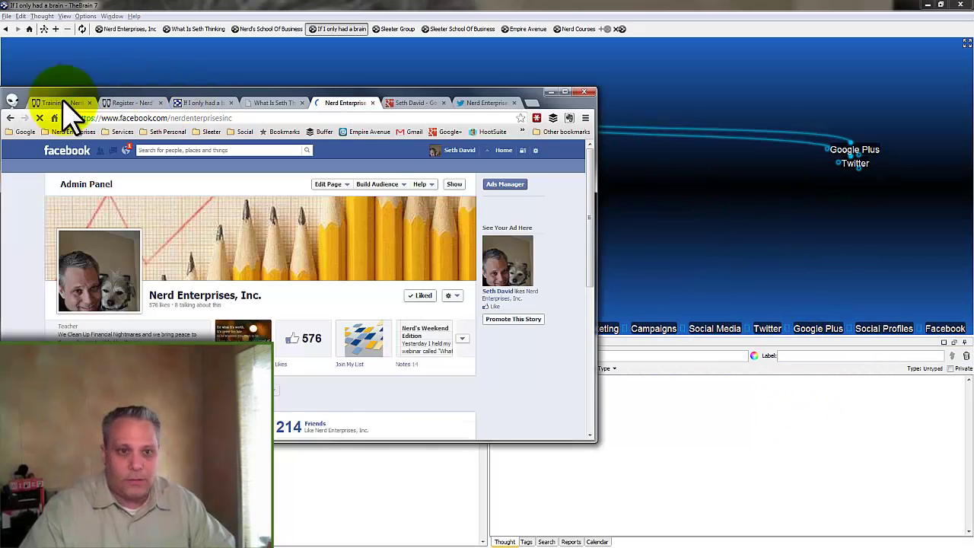
left_click_drag(69, 119, 689, 434)
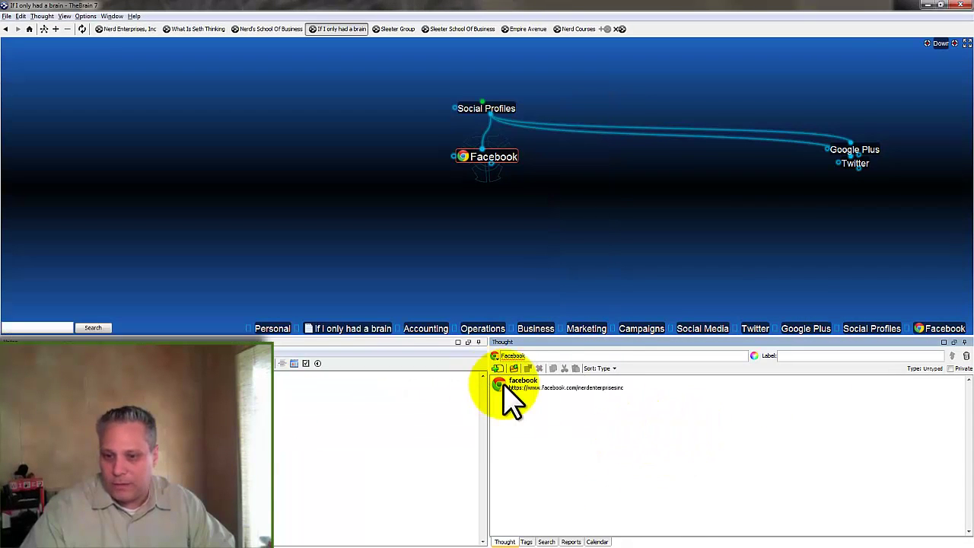
Attach the Google Plus and Twitter profile links to their matching thoughts
double_click(847, 169)
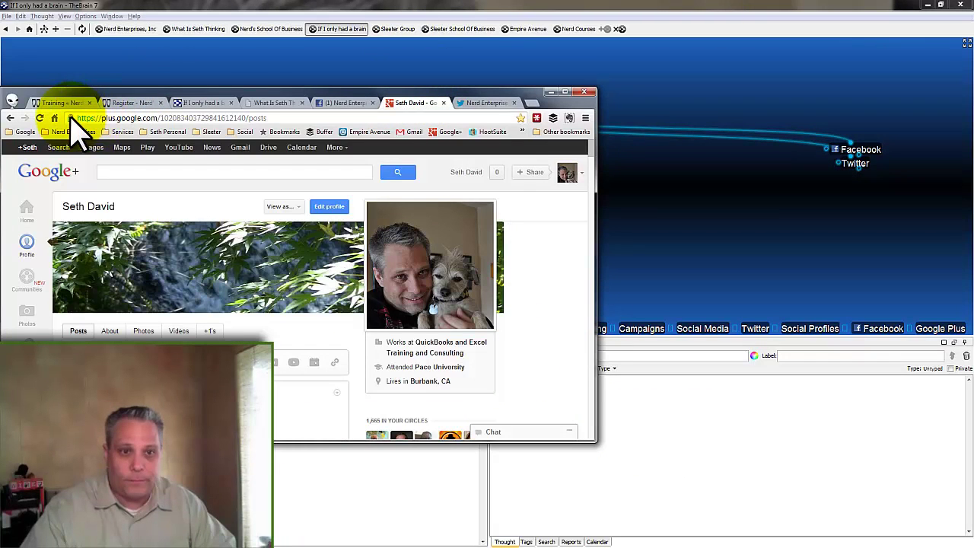
left_click_drag(71, 118, 718, 448)
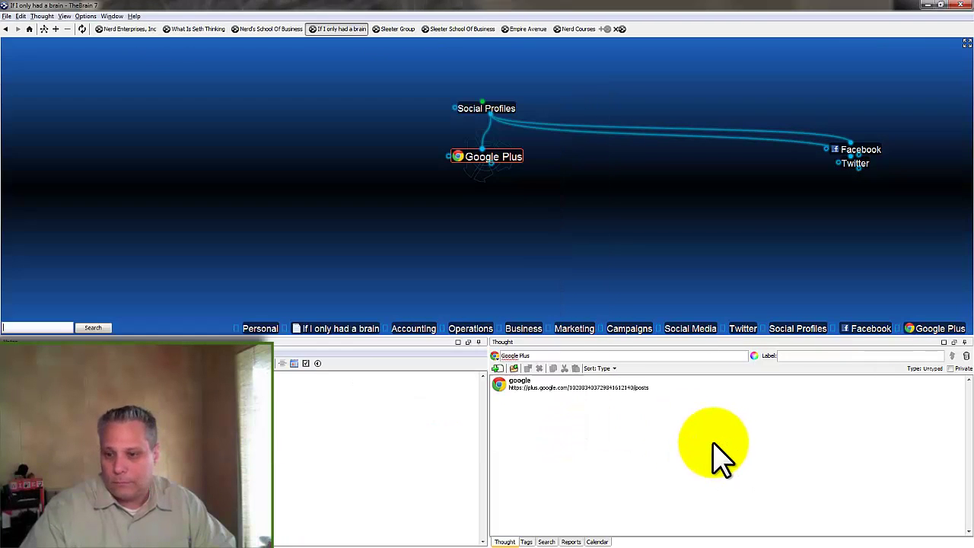
left_click(855, 163)
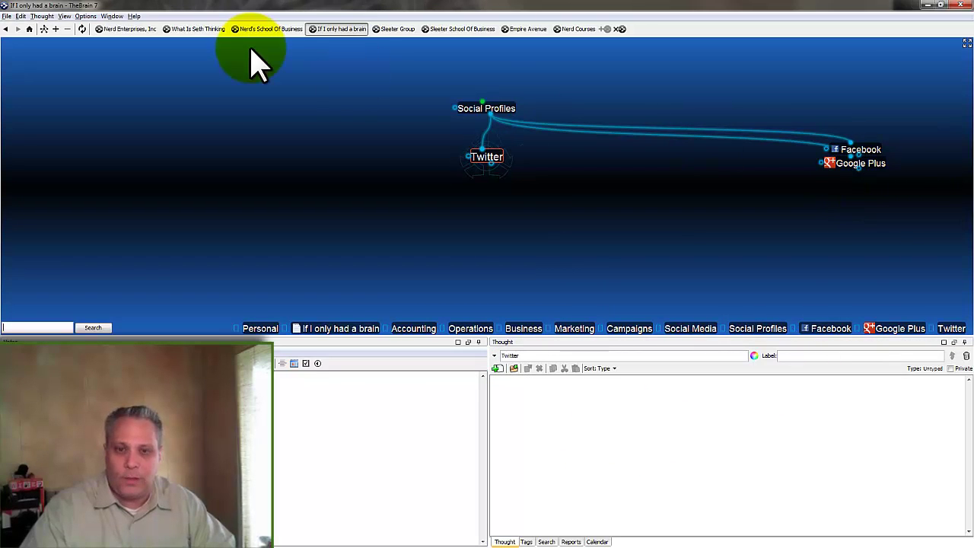
key("alt+Tab")
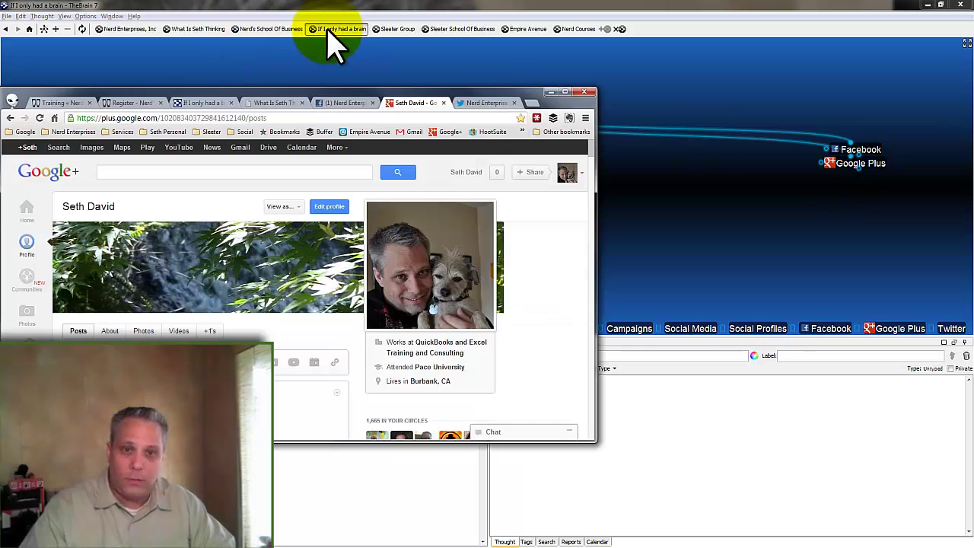
left_click(486, 102)
left_click_drag(121, 126, 628, 403)
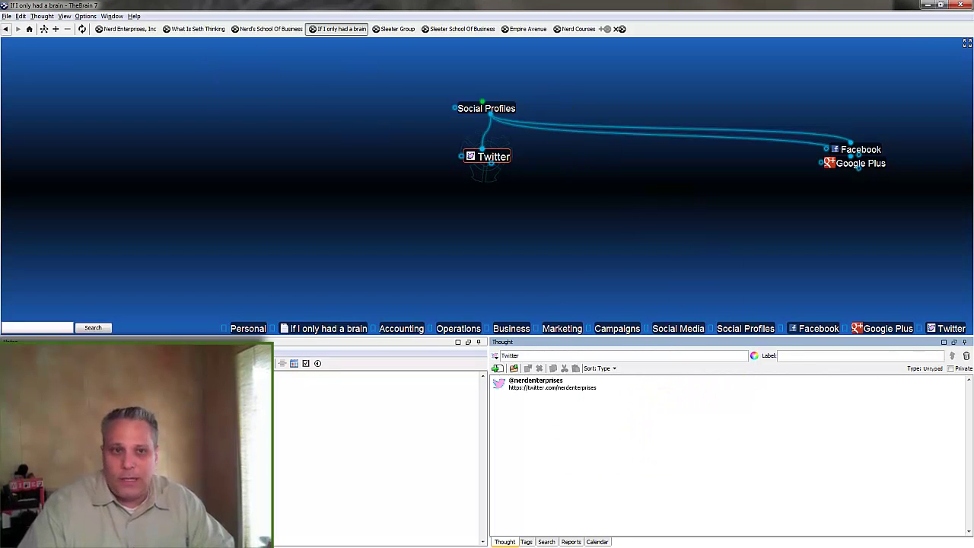
left_click(29, 29)
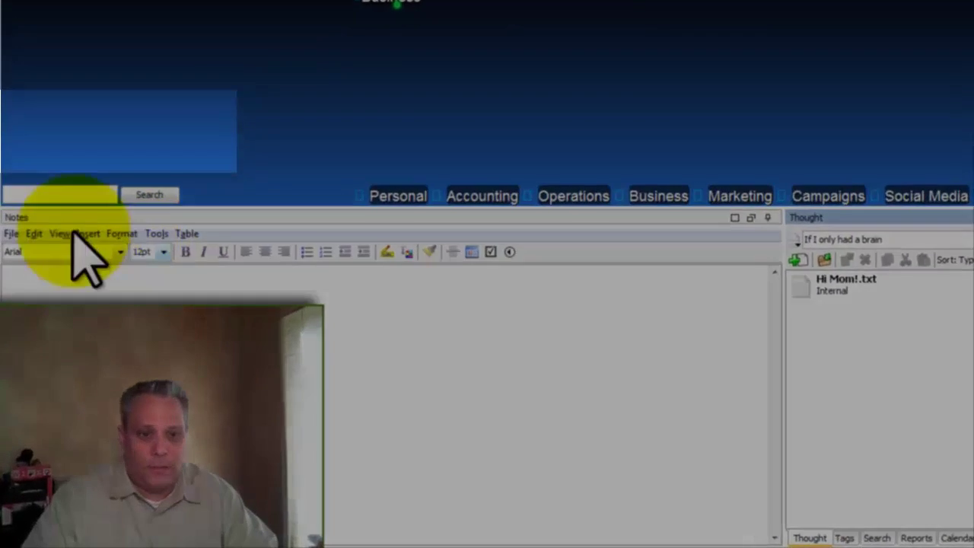
type("Tw")
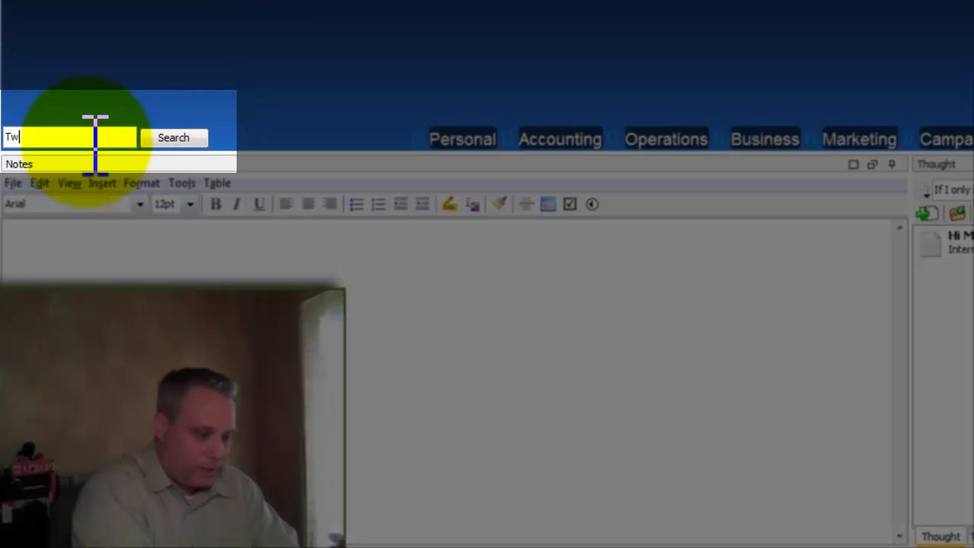
type("itter")
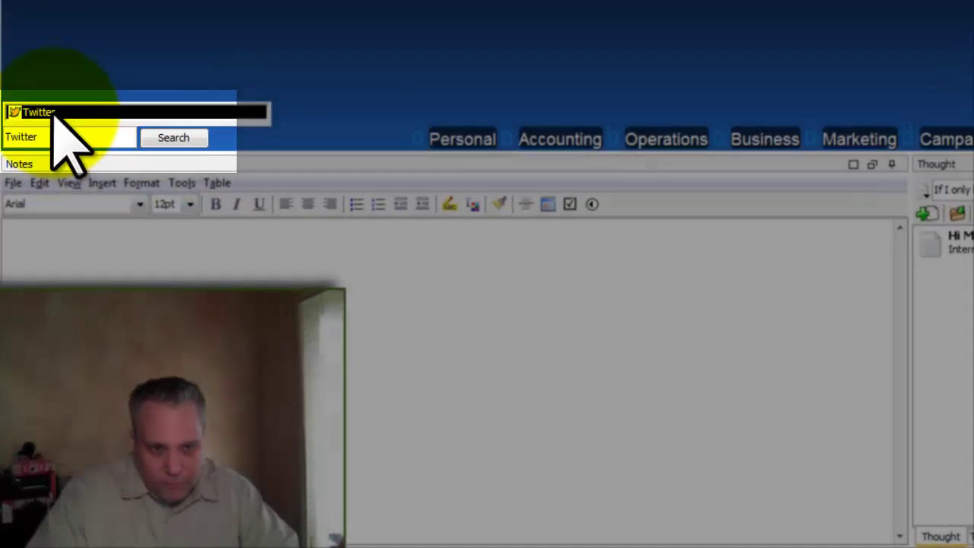
left_click(53, 113)
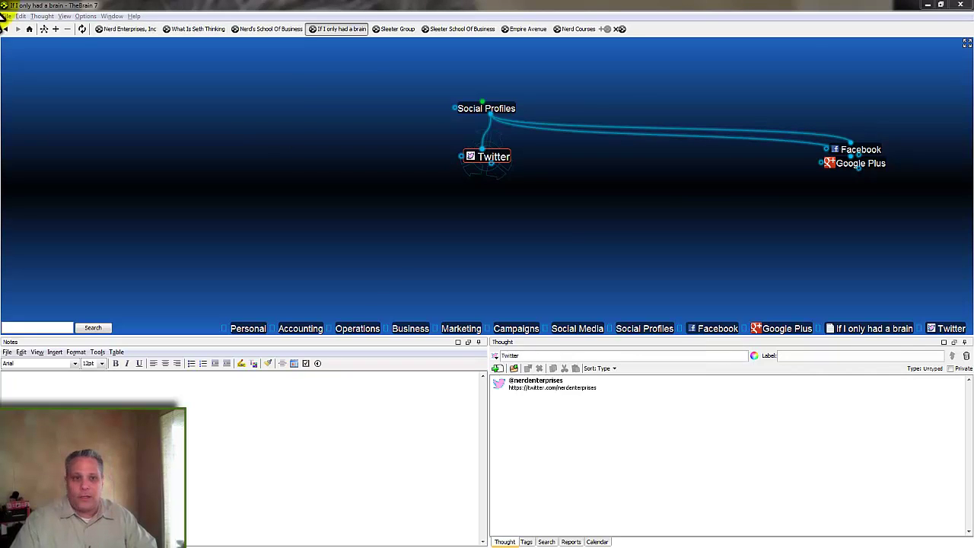
From the home thought, add 'Projects' under Business and start a child beneath Projects
left_click(29, 29)
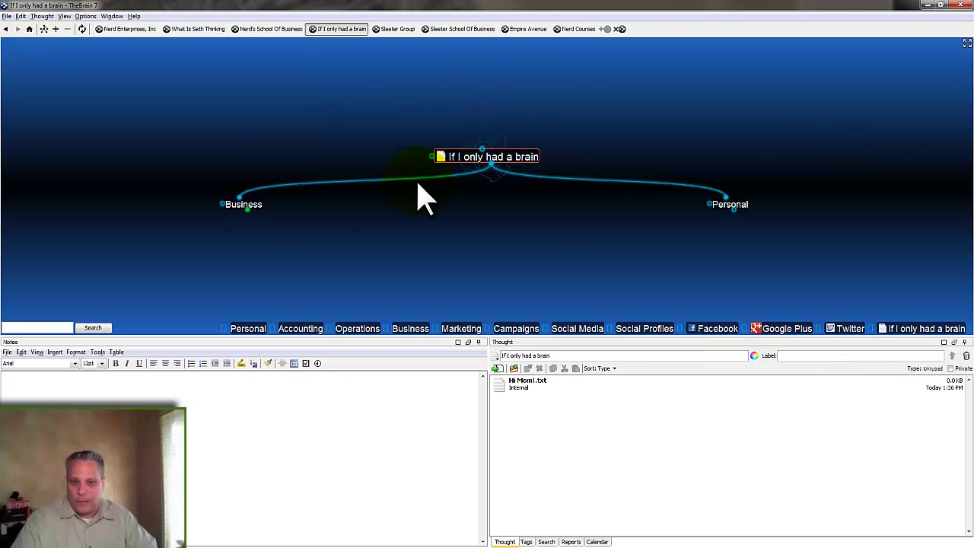
left_click(247, 207)
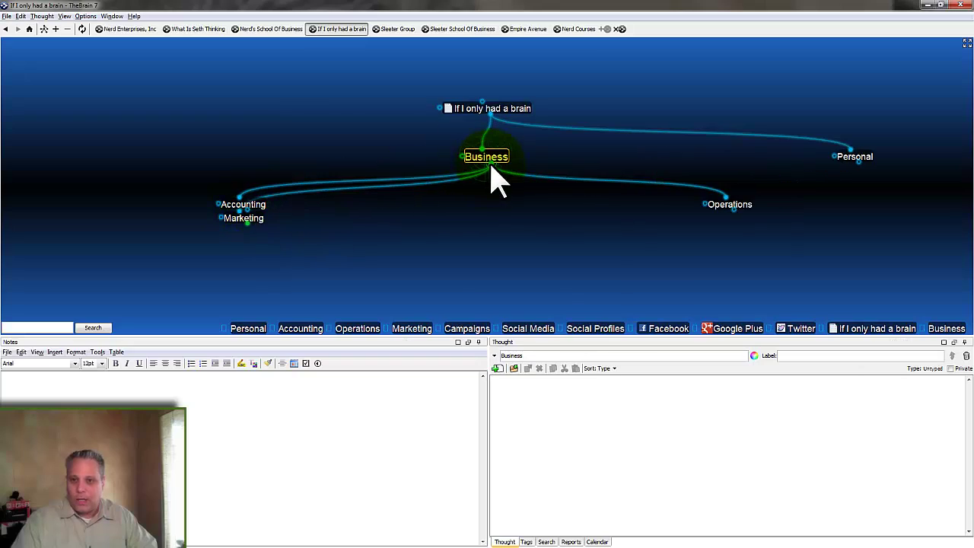
left_click_drag(484, 208, 488, 211)
type("Project")
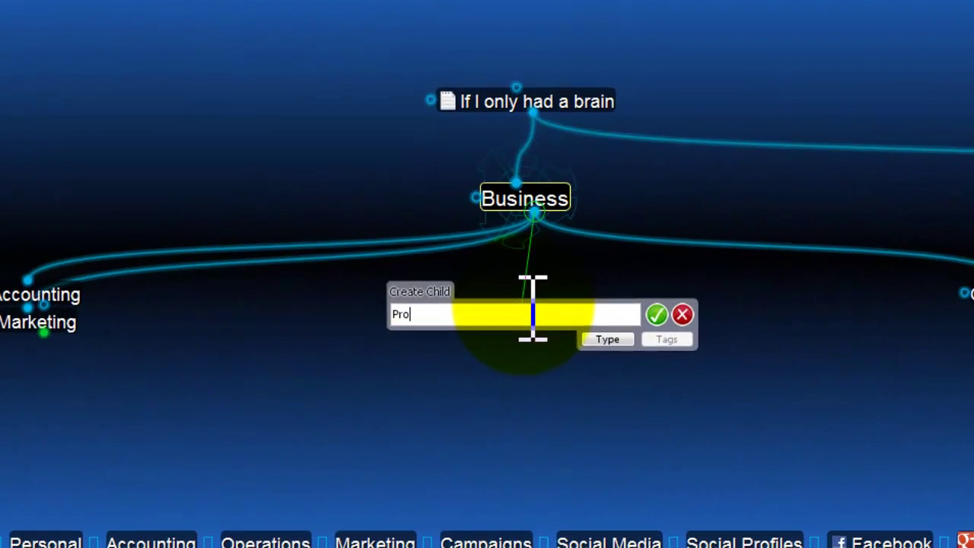
type("s")
key("Return")
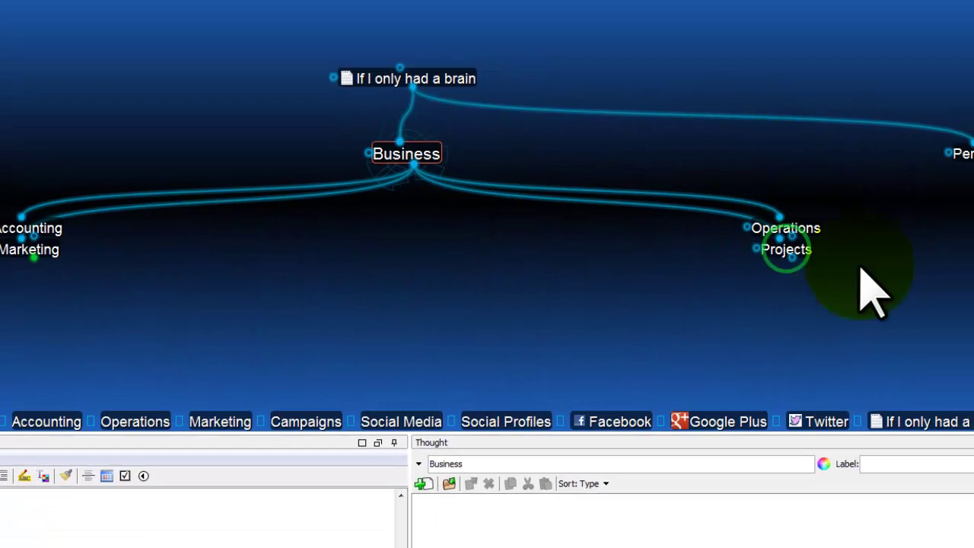
left_click(791, 251)
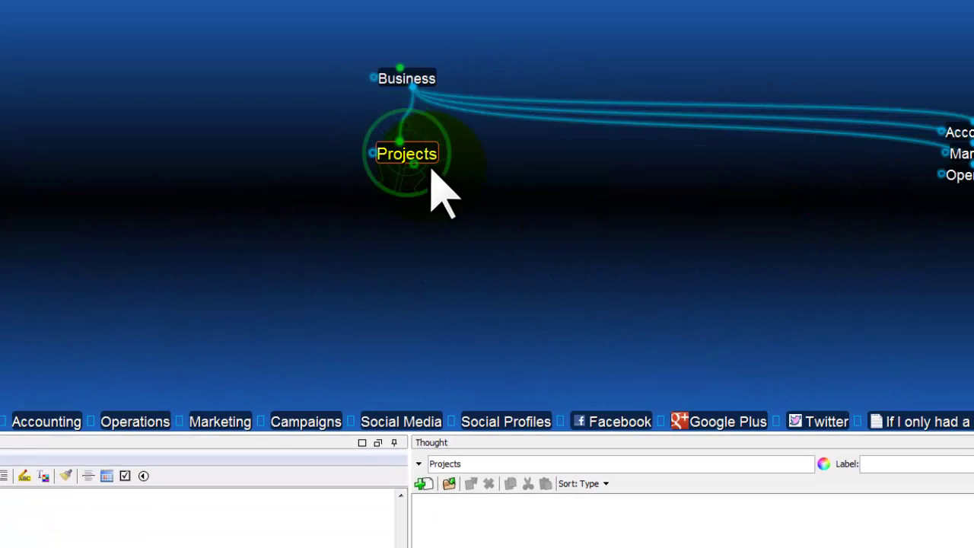
left_click_drag(411, 170, 417, 201)
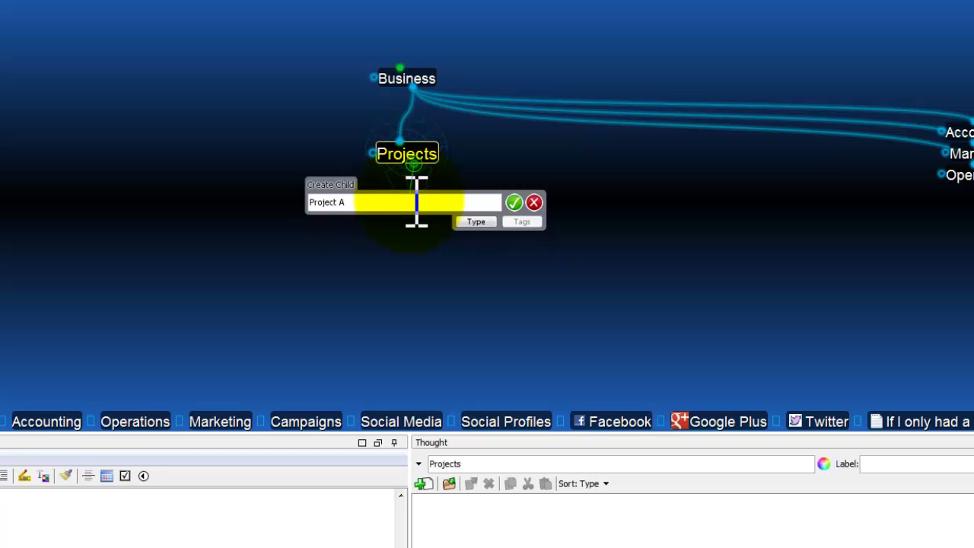
Confirm 'Project A' under Projects, then add 'Employees' under Business and center it
key("Return")
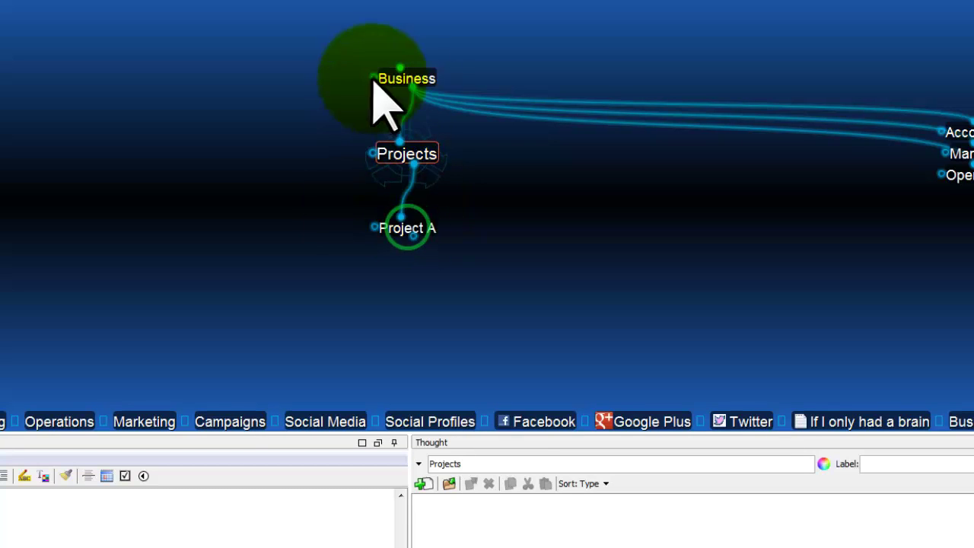
left_click(403, 80)
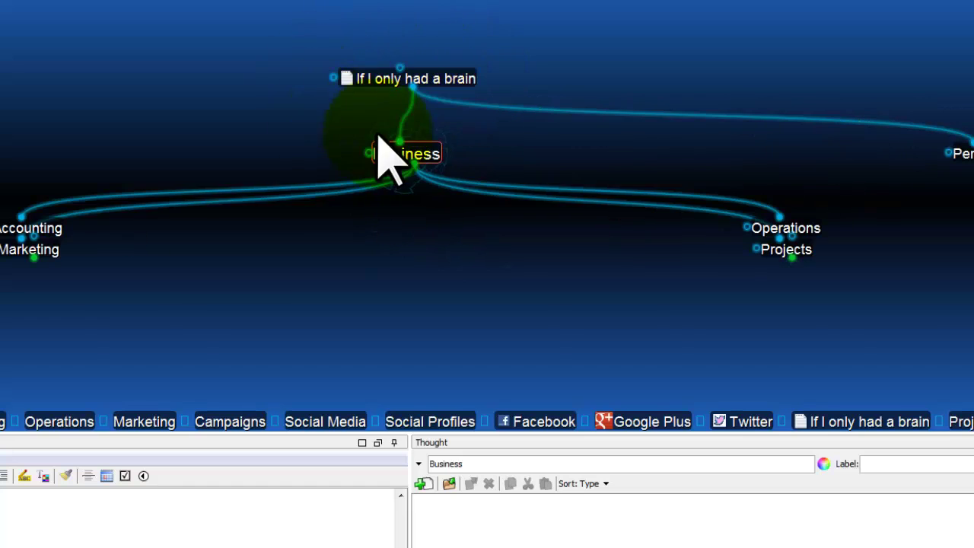
left_click_drag(413, 165, 413, 226)
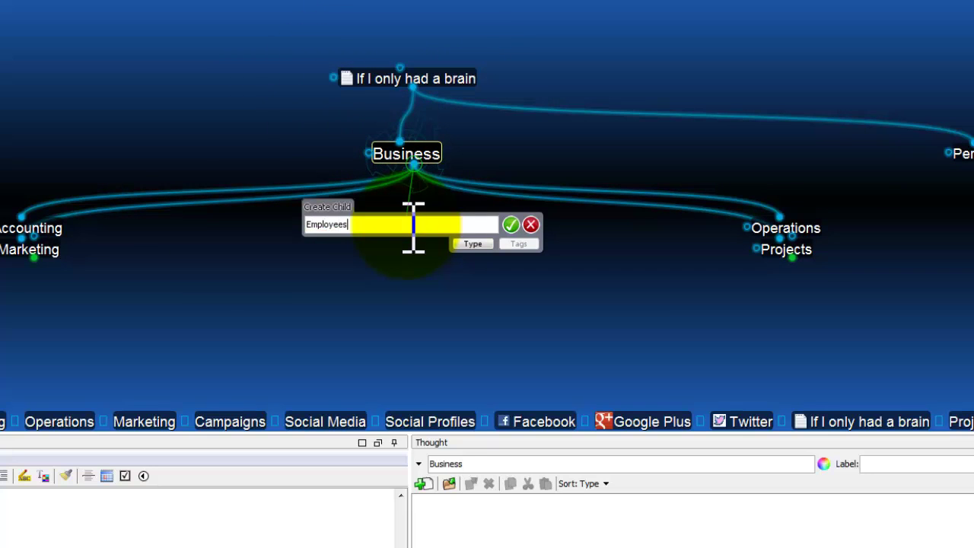
key("Return")
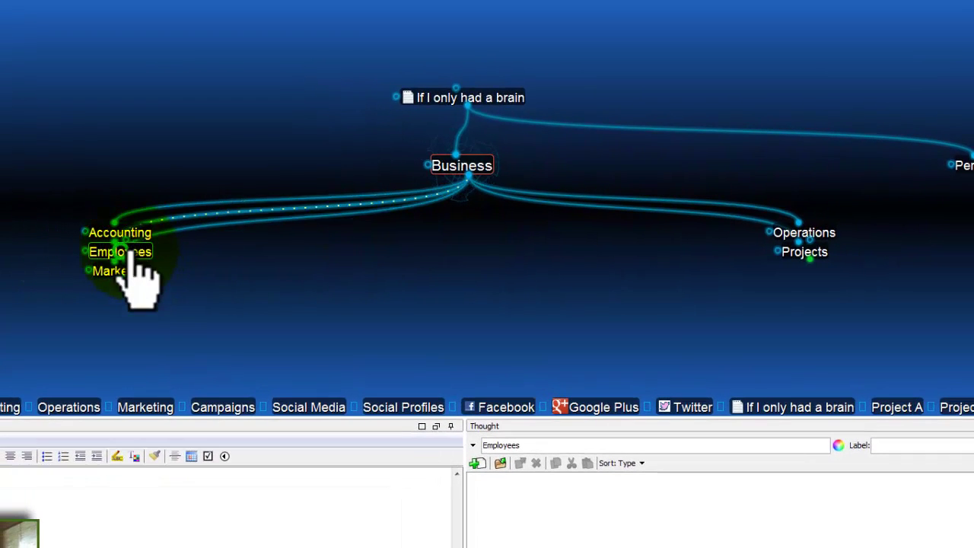
left_click(131, 254)
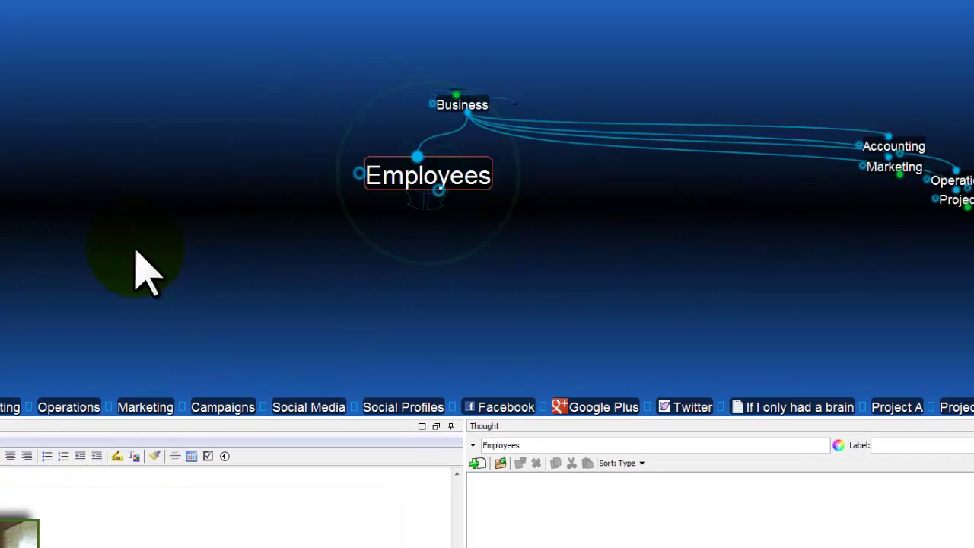
Create four employee child thoughts under Employees in one semicolon-separated entry, then center one
left_click(466, 185)
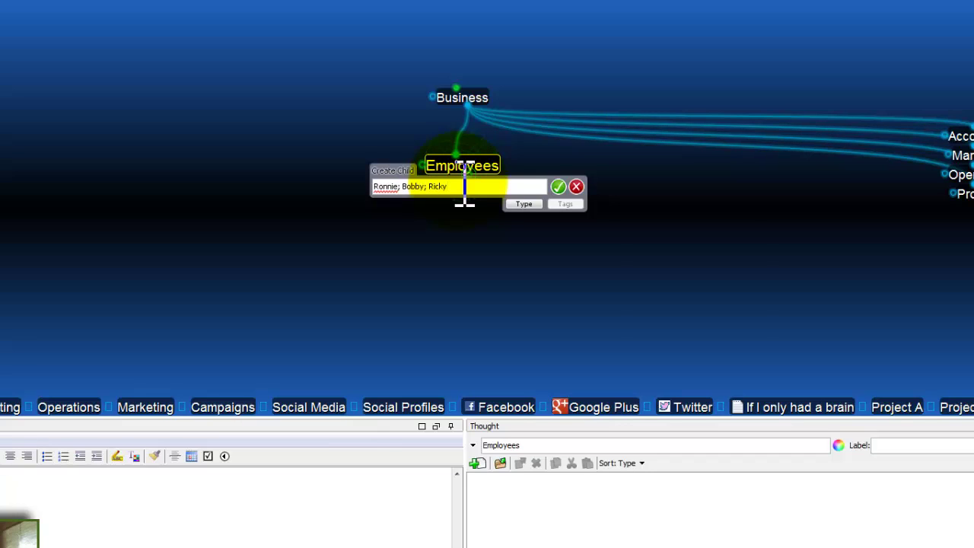
key("Return")
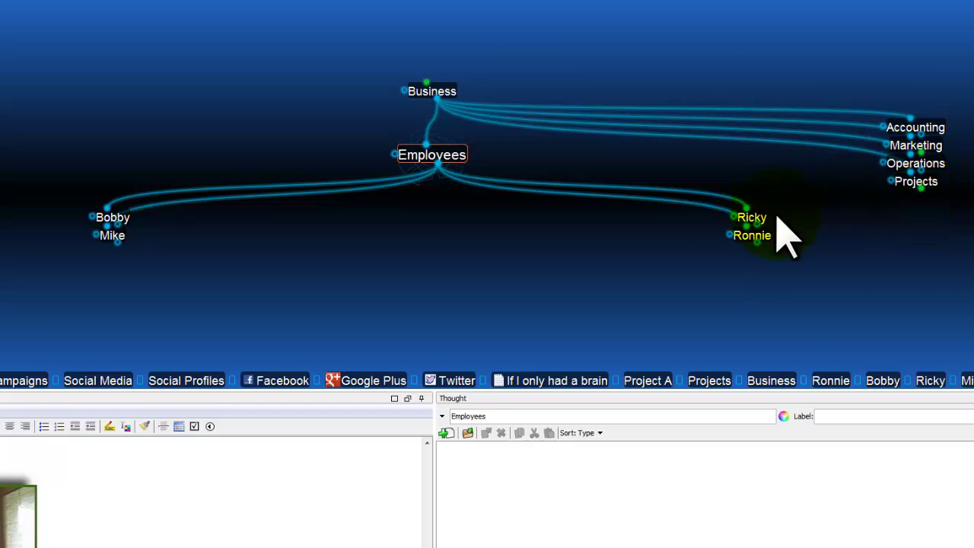
left_click(751, 219)
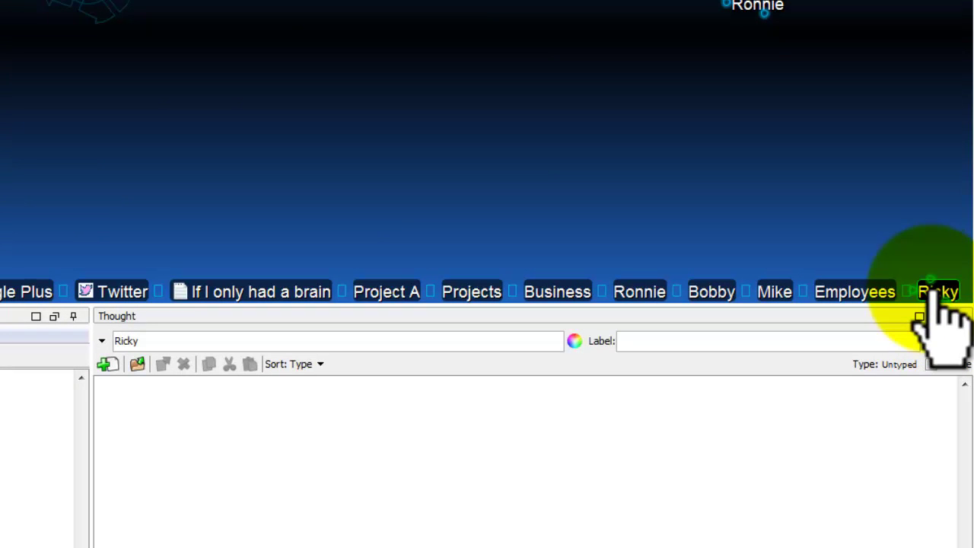
Navigate to Projects > Project A and drag the employee onto it as a second parent
left_click(937, 291)
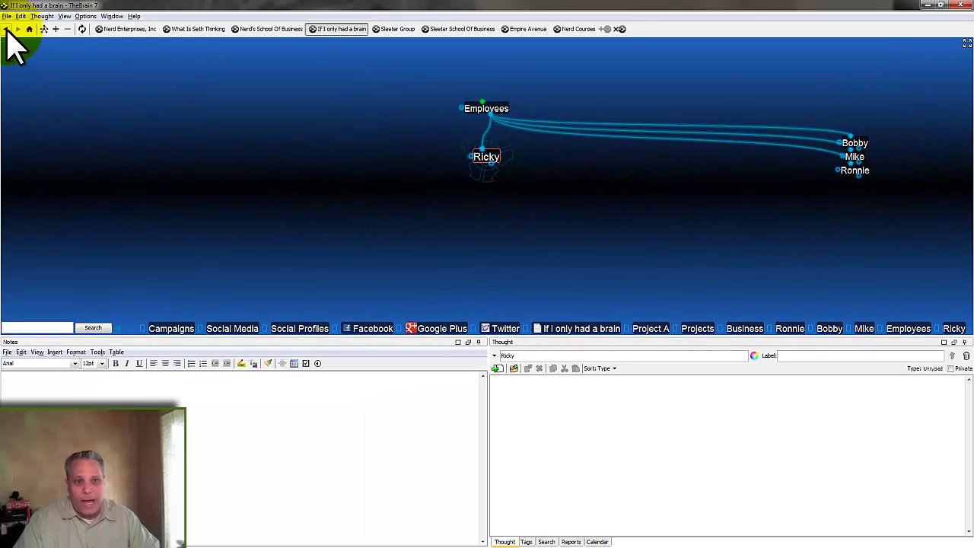
left_click(6, 29)
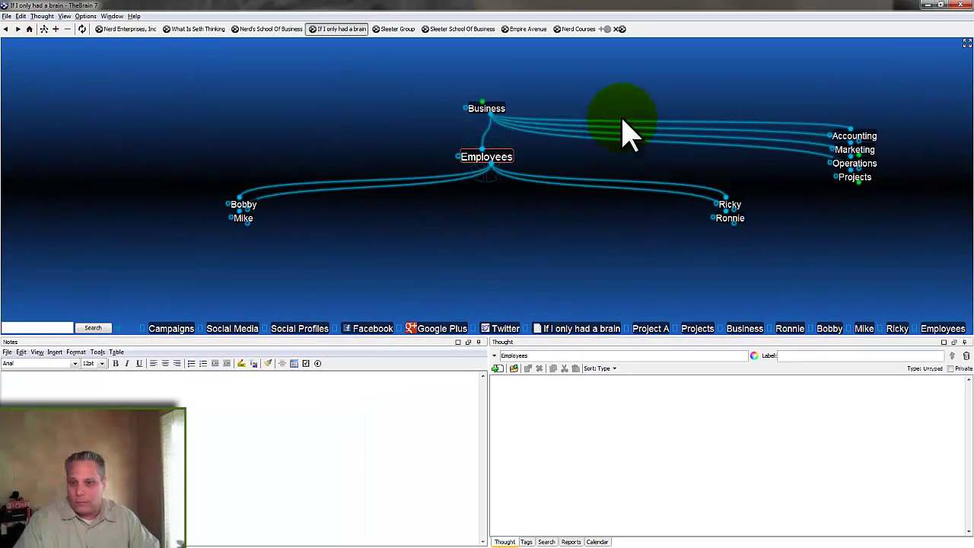
left_click(854, 180)
left_click(446, 229)
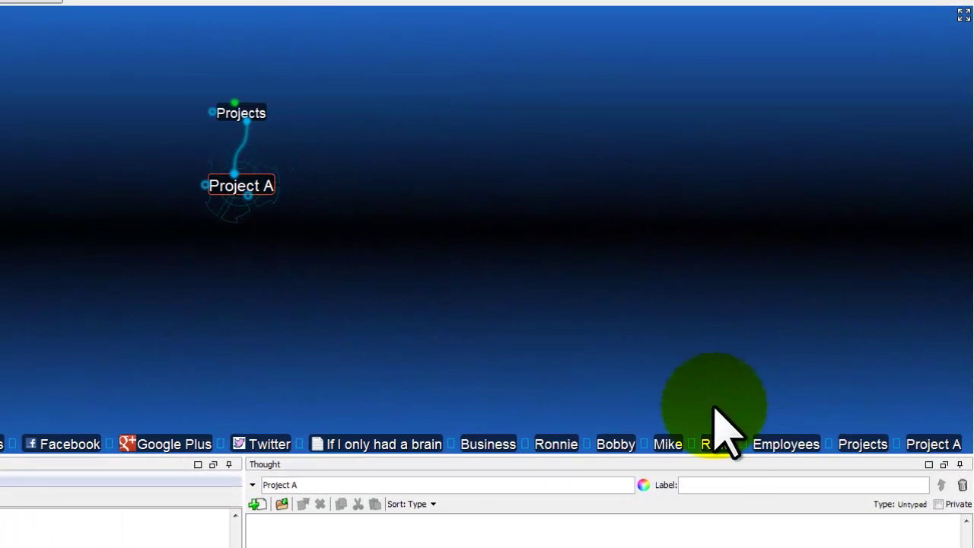
mouse_move(711, 445)
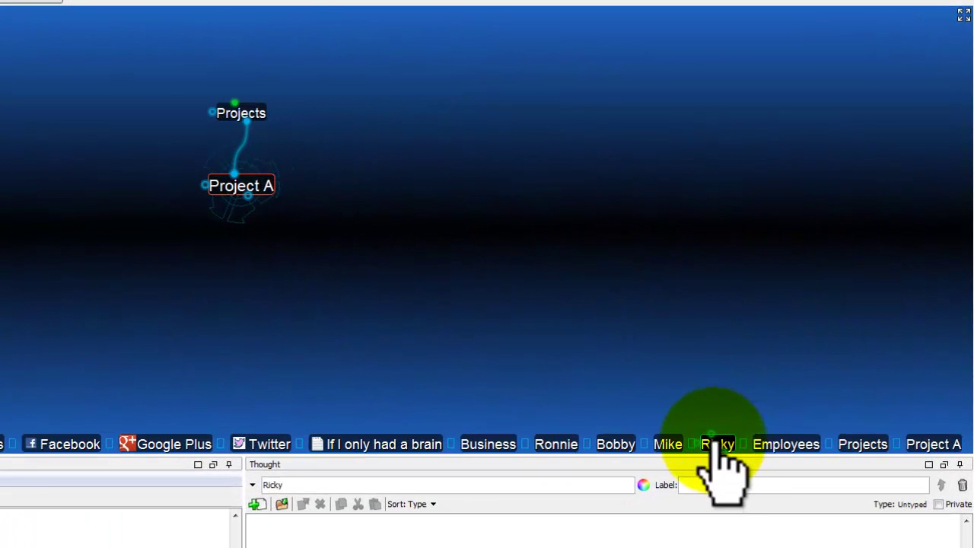
left_click_drag(711, 443, 251, 202)
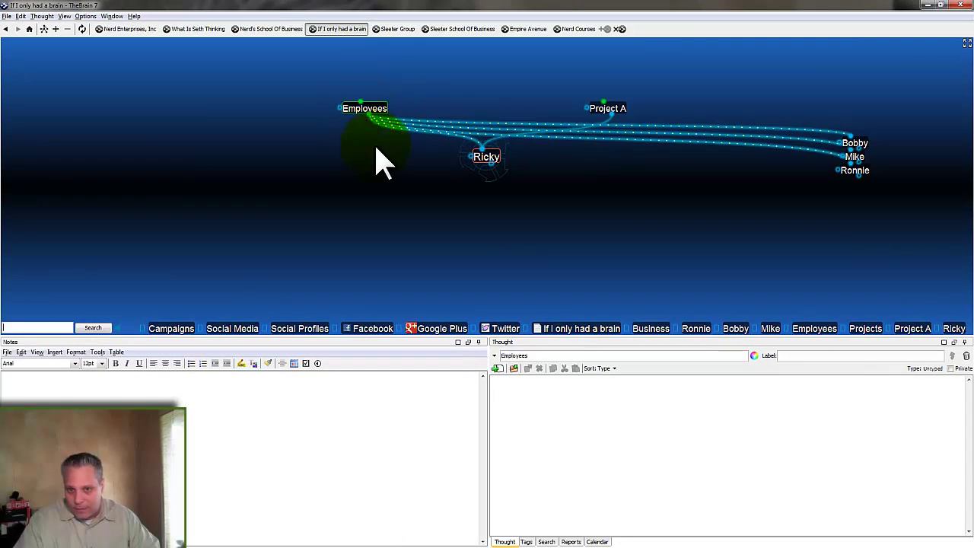
left_click(608, 116)
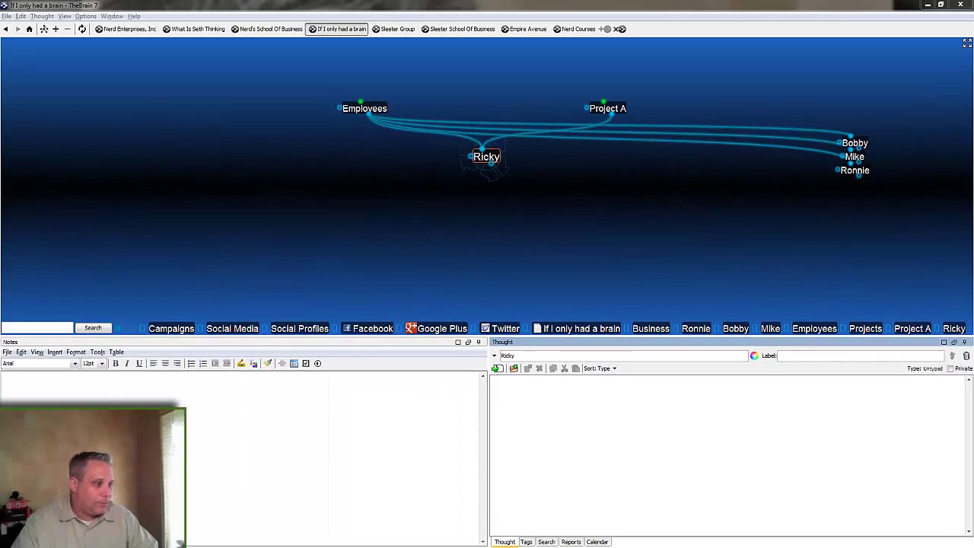
Show Chrome's 'If I only had a brain' WebBrain tab in a maximized window
key("alt+Tab")
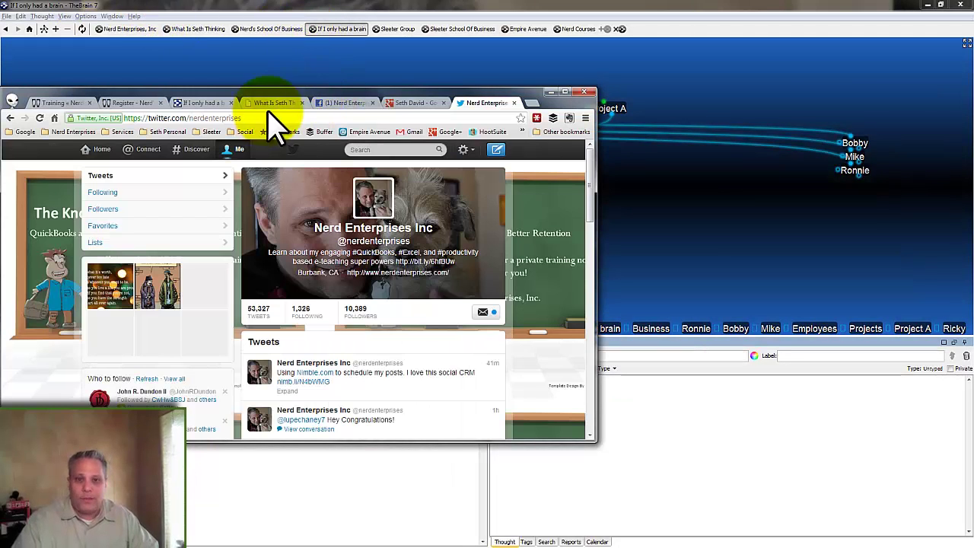
left_click(213, 104)
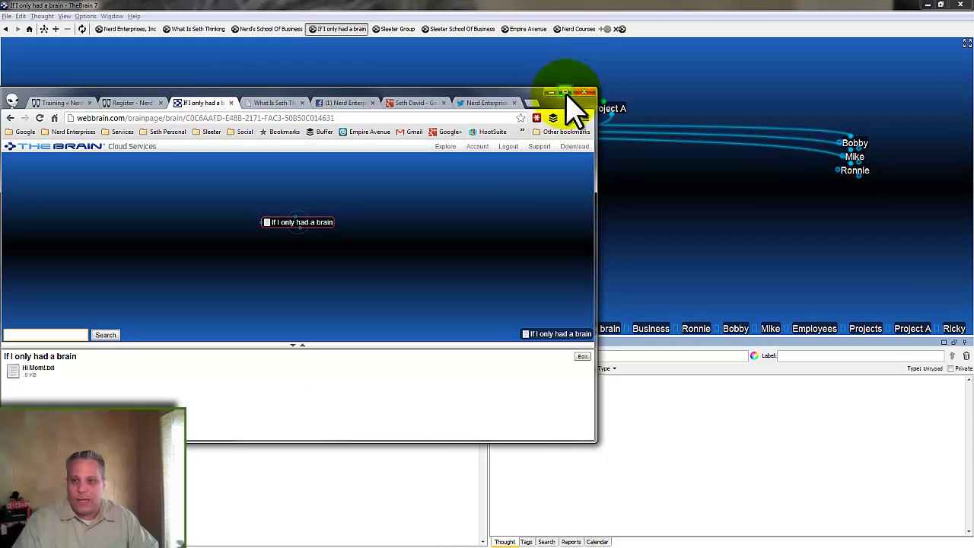
left_click(564, 92)
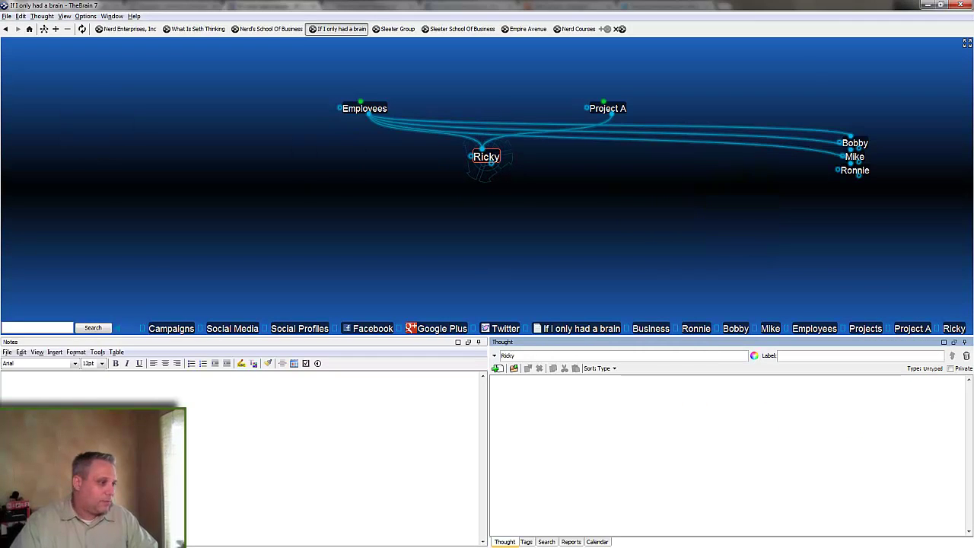
key("alt+Tab")
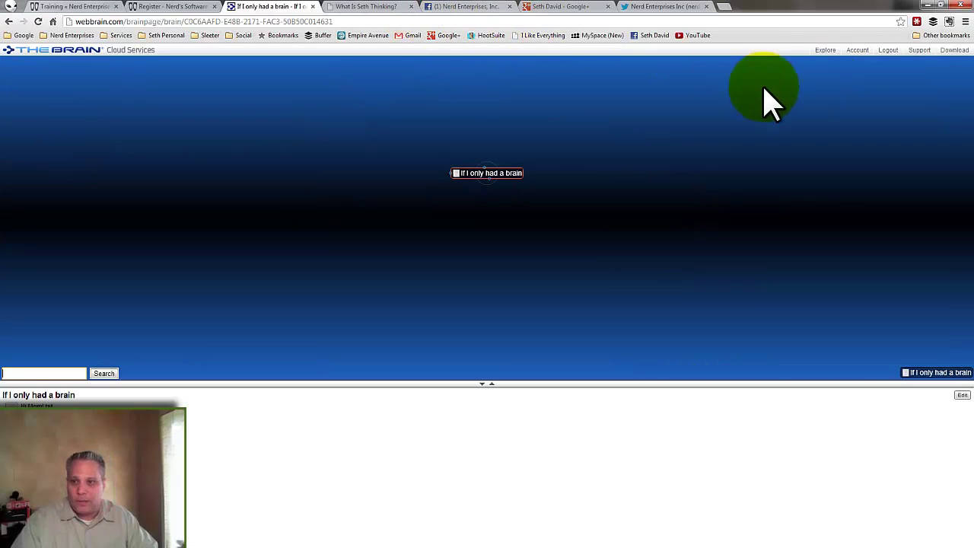
View Brain Visibility settings for 'If I only had a brain', then open Explore Brains
left_click(857, 50)
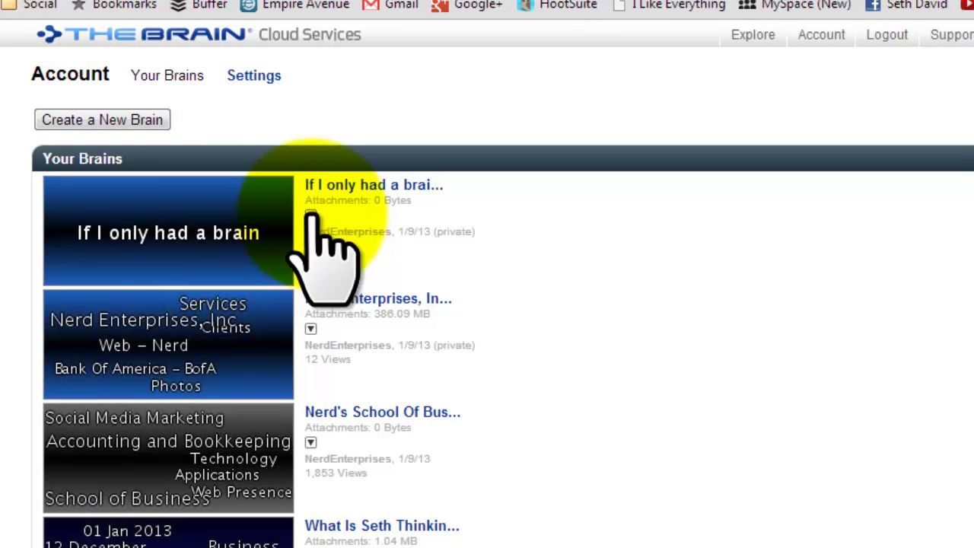
left_click(312, 213)
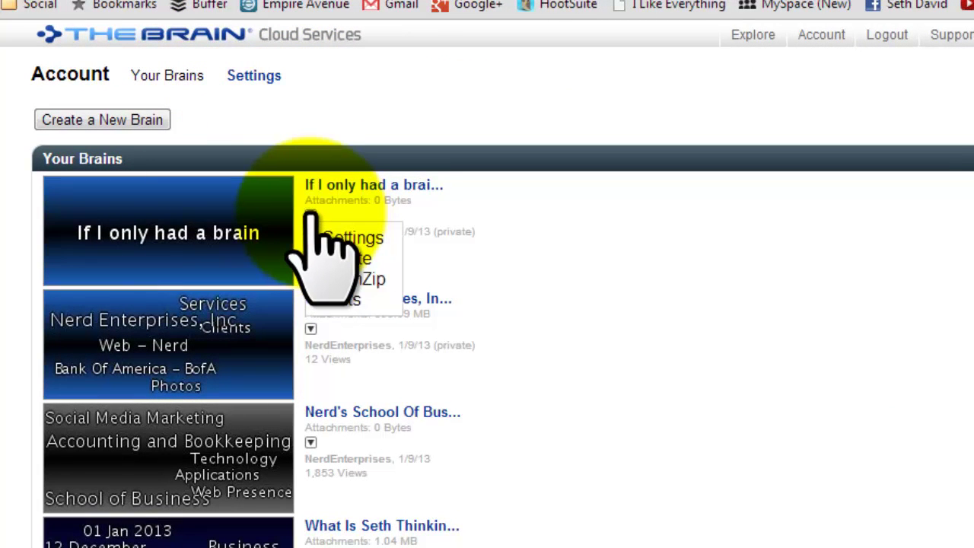
left_click(341, 236)
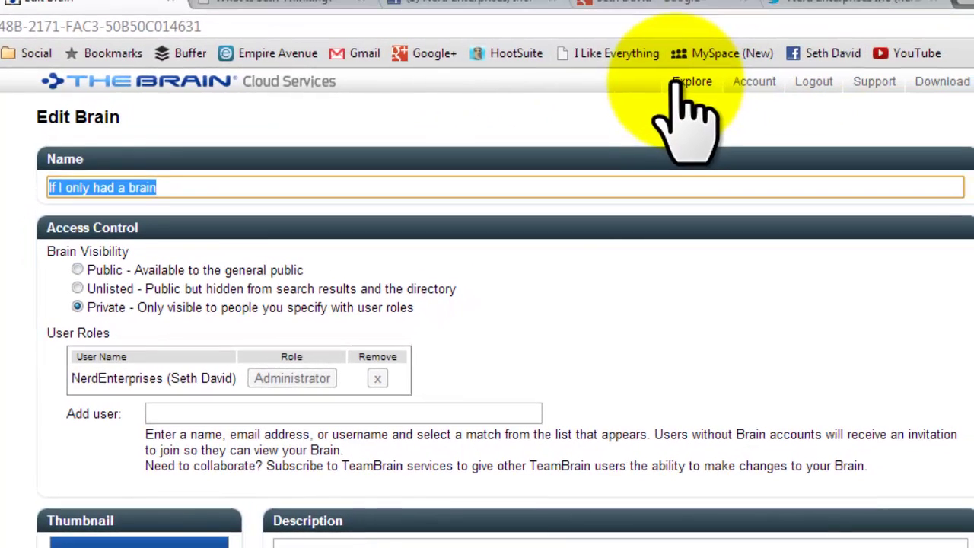
left_click(752, 33)
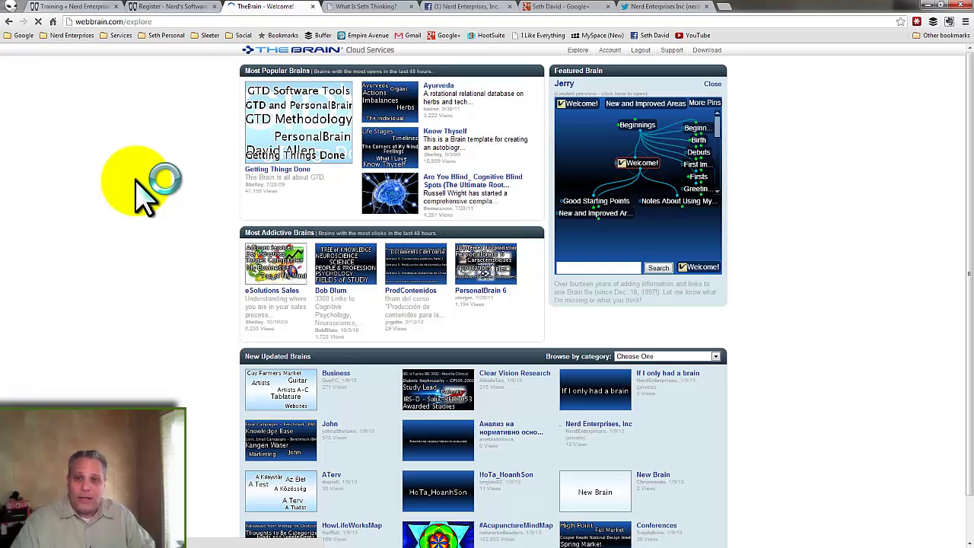
Switch to the blog with the embedded brain and make About Me the active thought
left_click(364, 9)
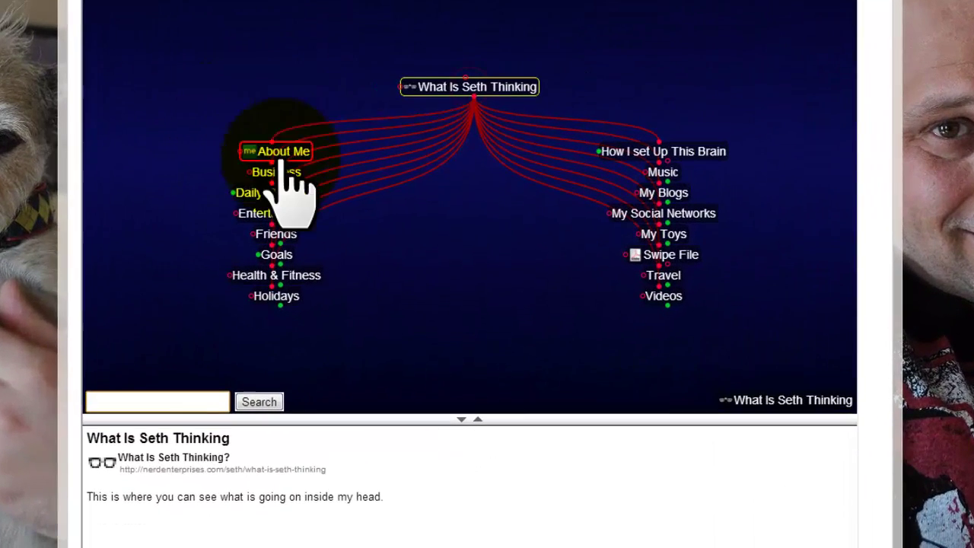
left_click(288, 162)
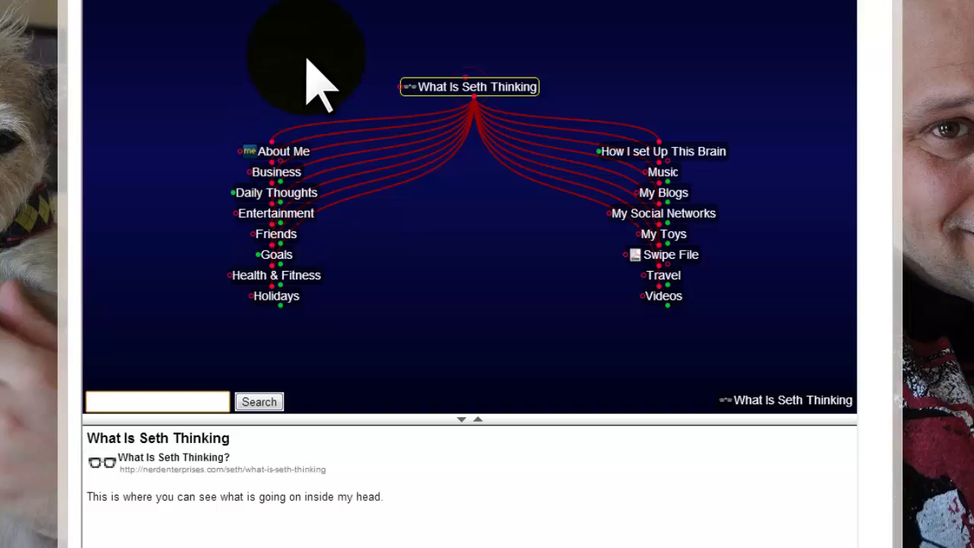
scroll(106, 243, "down", 3)
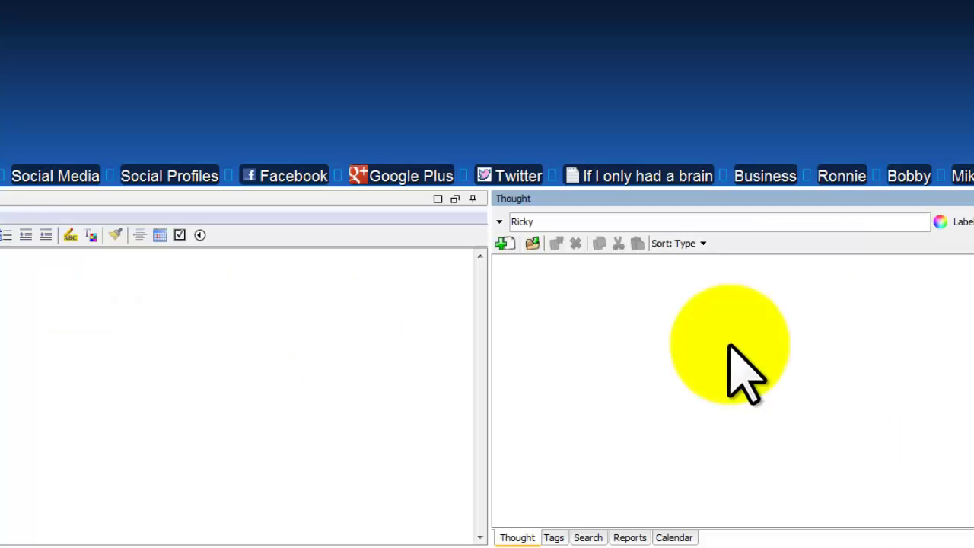
Open About Me's 'me' web link, close that tab, and make Goals active
left_click(343, 298)
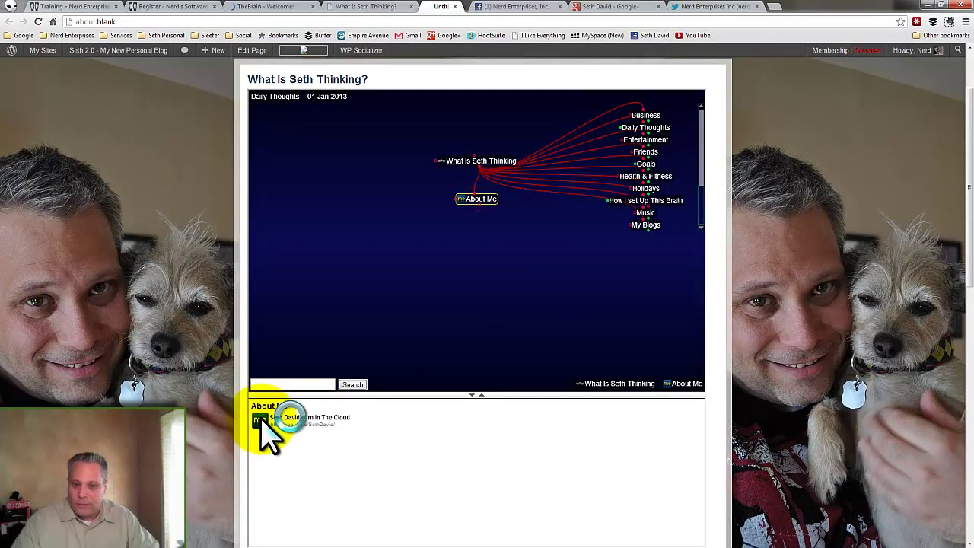
left_click(238, 410)
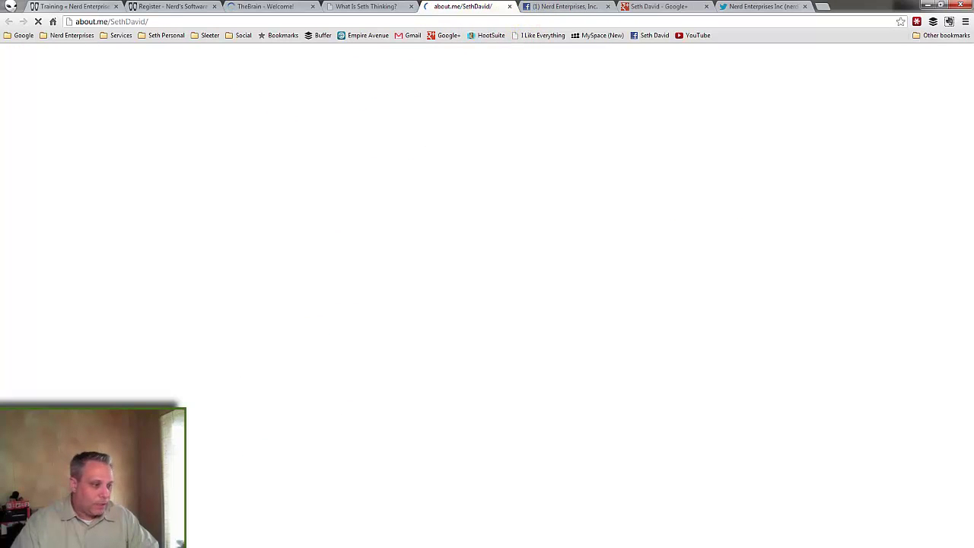
left_click(509, 6)
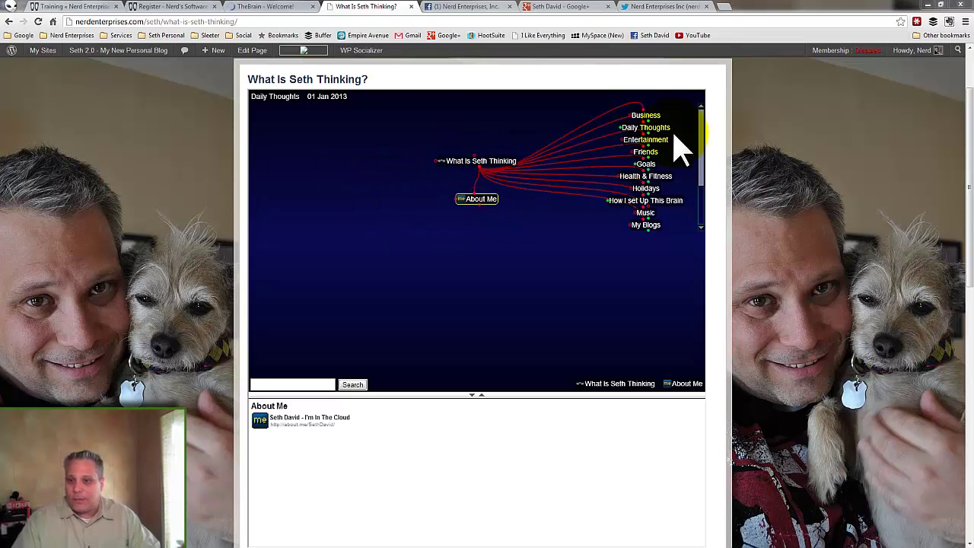
left_click(645, 165)
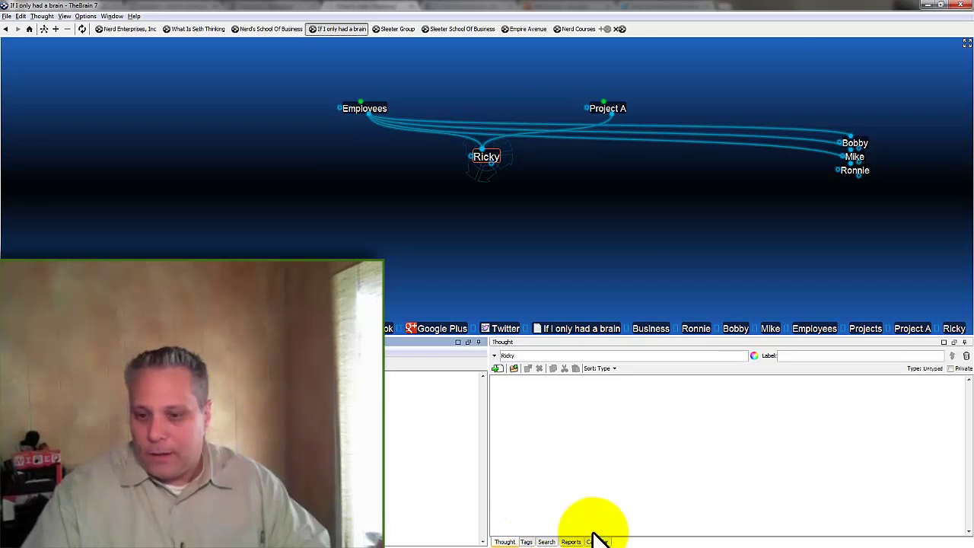
Show the January 2013 calendar, then start and cancel a new Jan 9 event
left_click(596, 541)
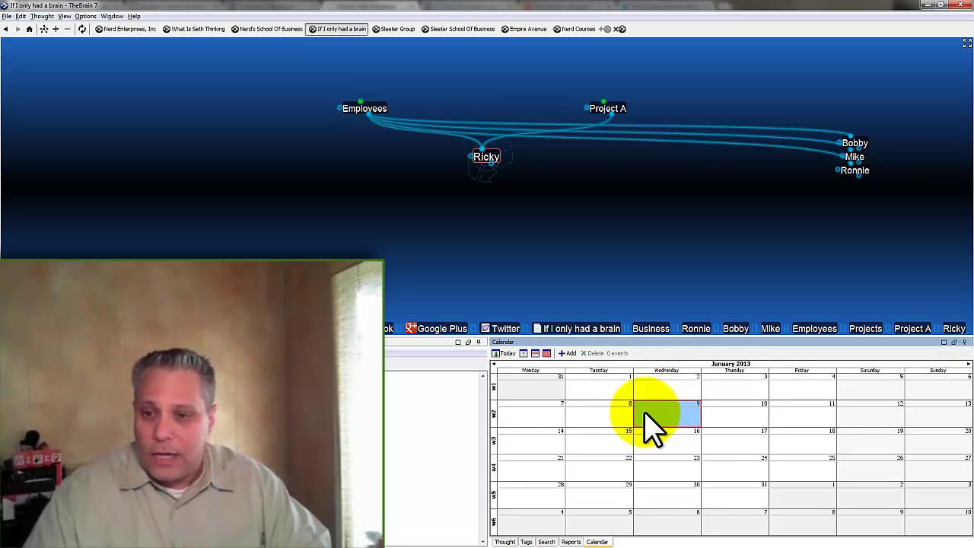
left_click(567, 353)
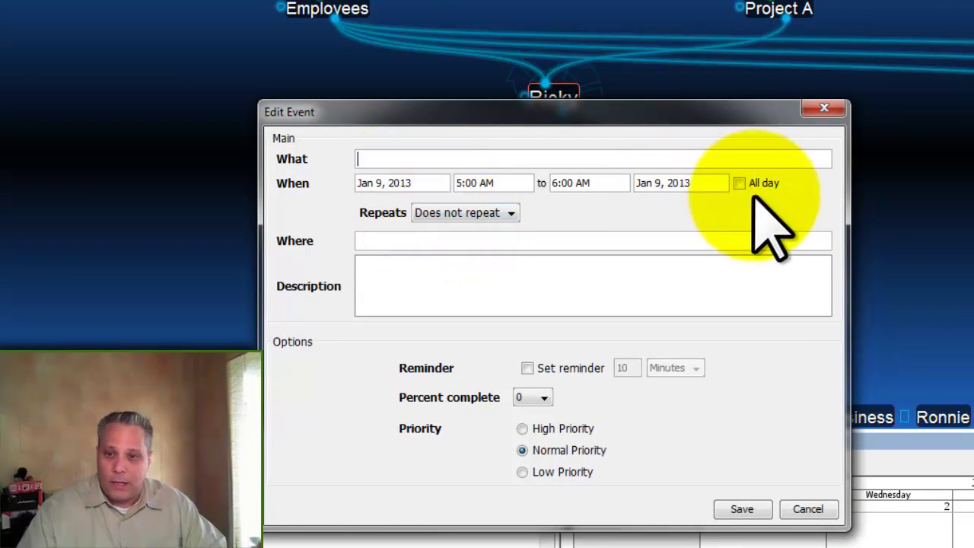
left_click(804, 511)
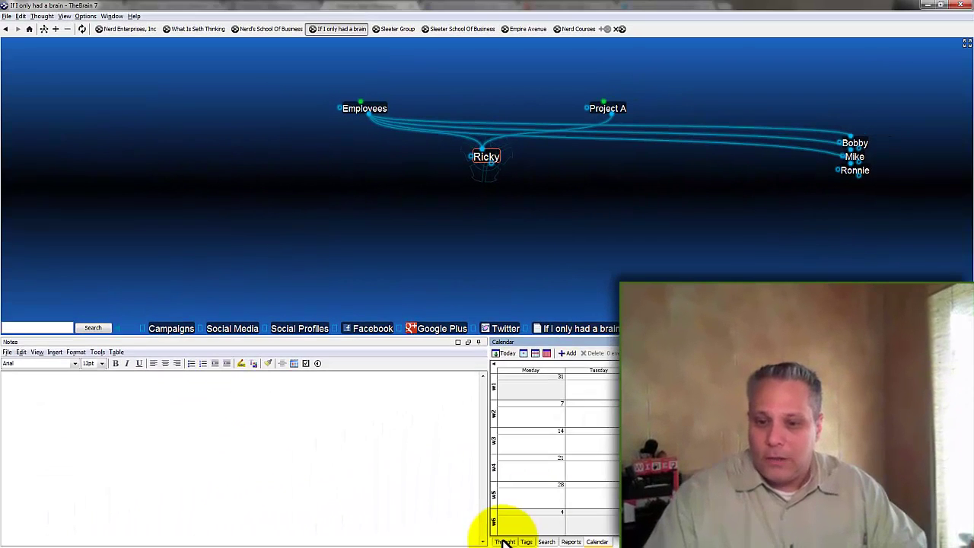
Switch the right-hand panel back from the calendar to Ricky's thought details
left_click(504, 541)
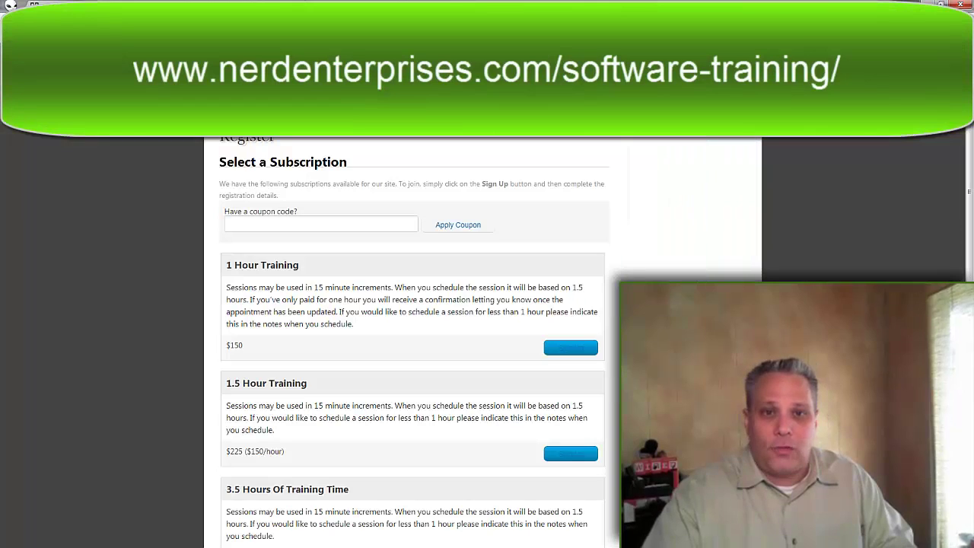
Go to the Software Training In Applications For Small Business page at nerdenterprises.com/software-training/
left_click(262, 141)
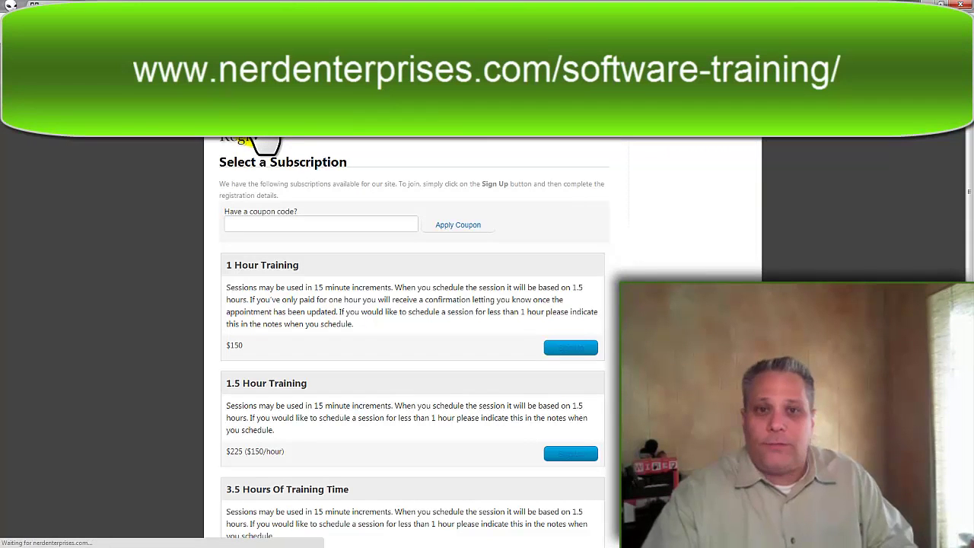